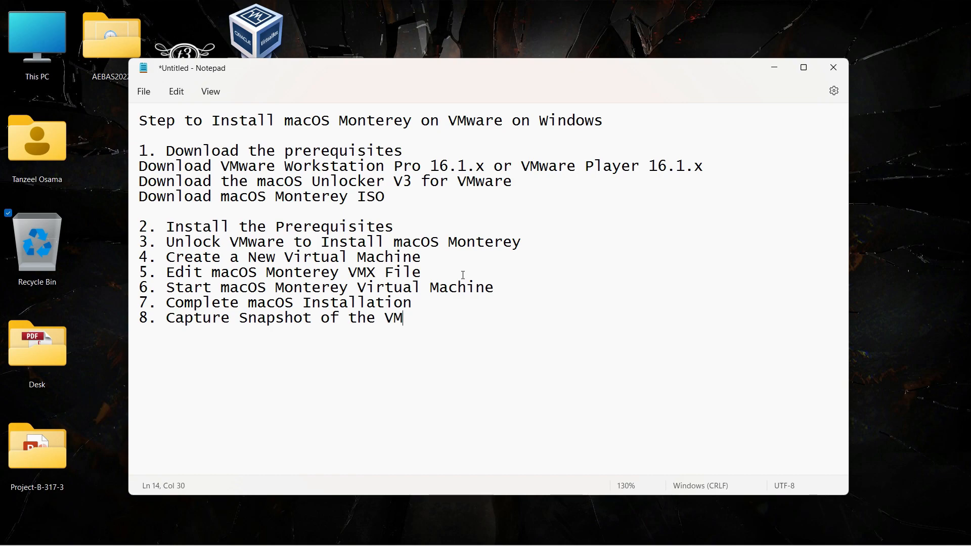
Step: Highlight the guide's title and prerequisite lines: VMware Player, macOS Unlocker V3, Monterey ISO
left_click_drag(139, 122, 606, 125)
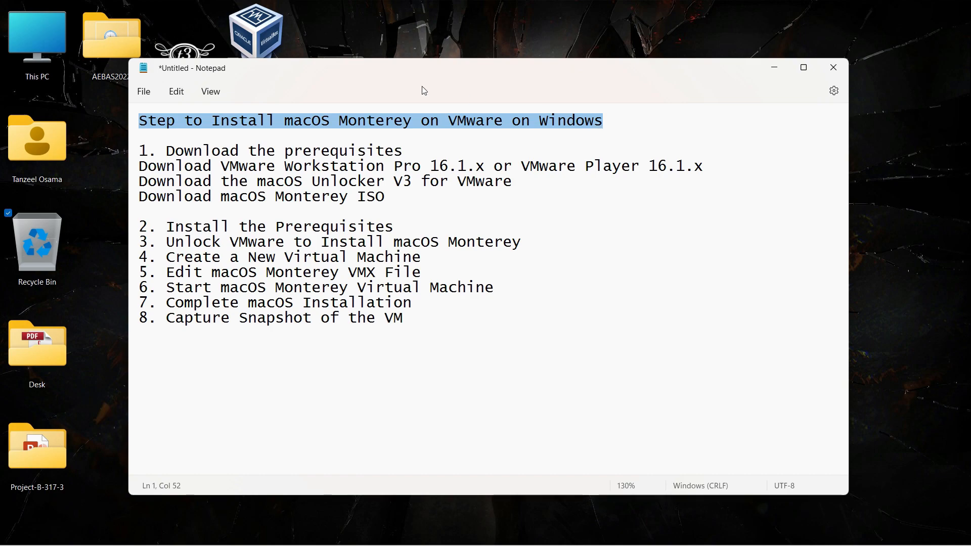
left_click_drag(165, 150, 402, 153)
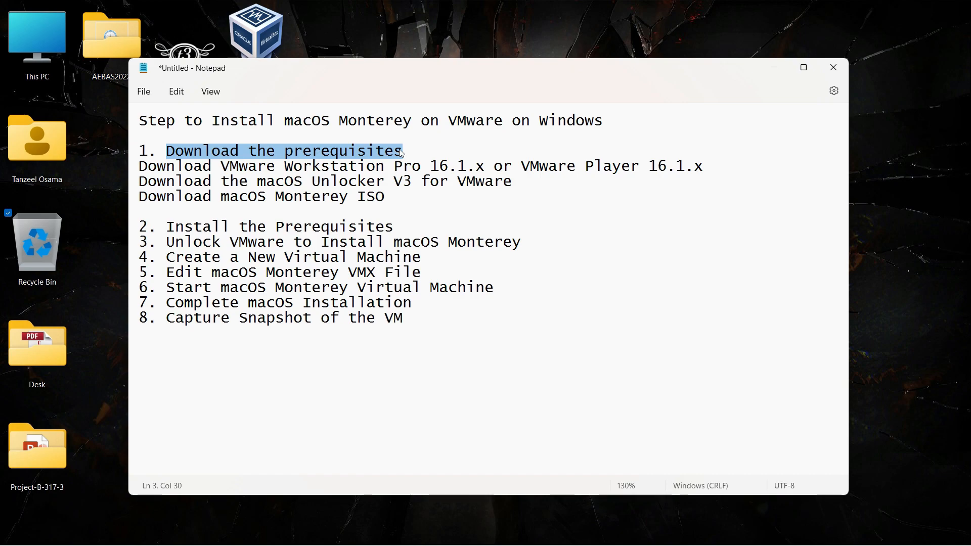
left_click_drag(141, 167, 708, 167)
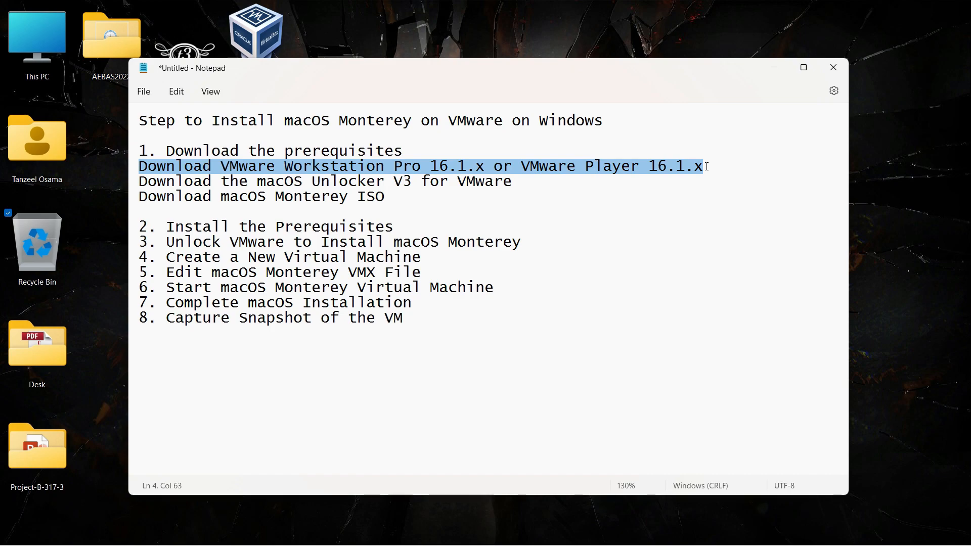
left_click(134, 182)
left_click_drag(140, 182, 516, 181)
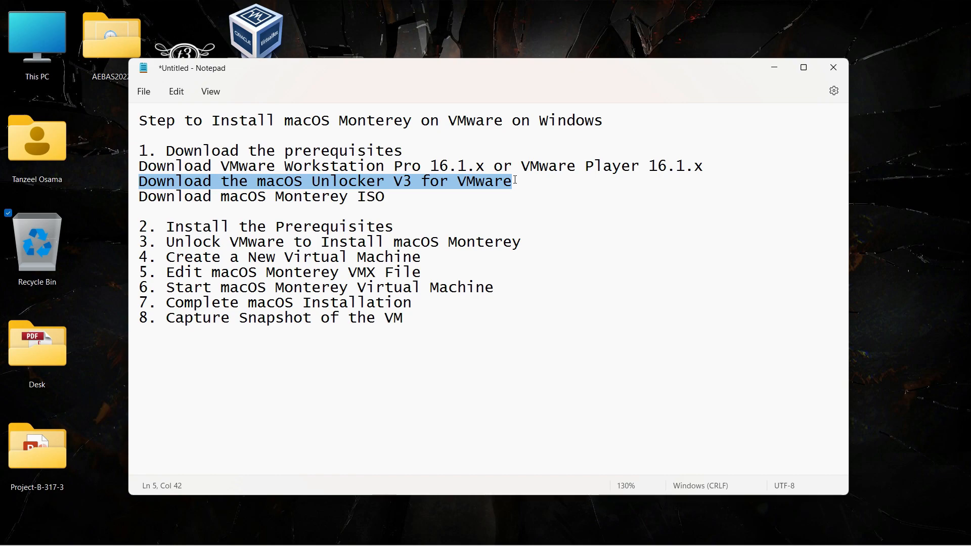
left_click_drag(139, 198, 386, 198)
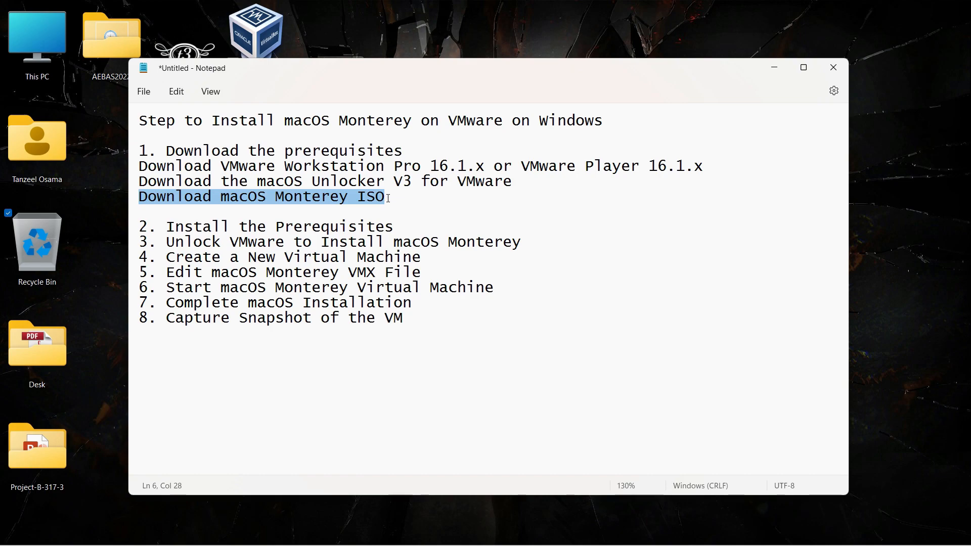
left_click(395, 196)
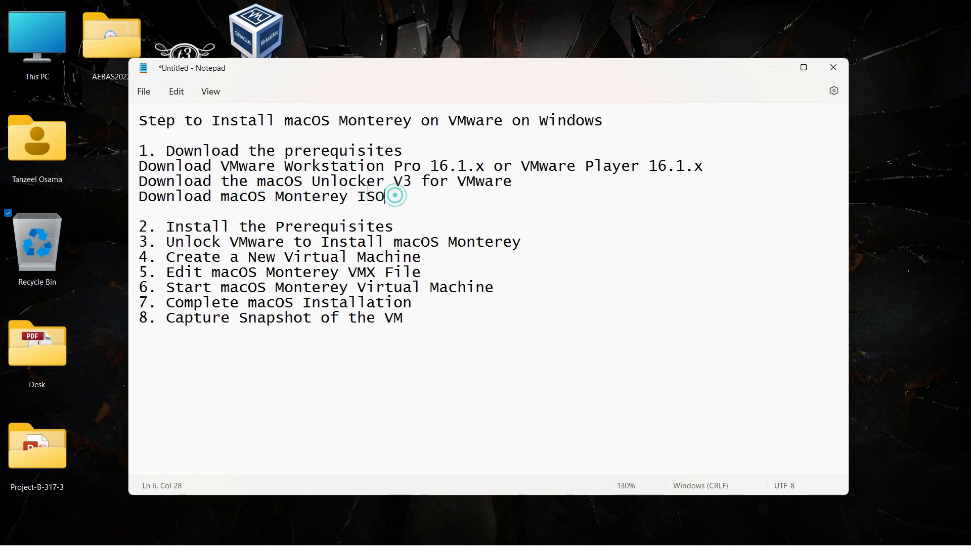
left_click_drag(140, 166, 421, 169)
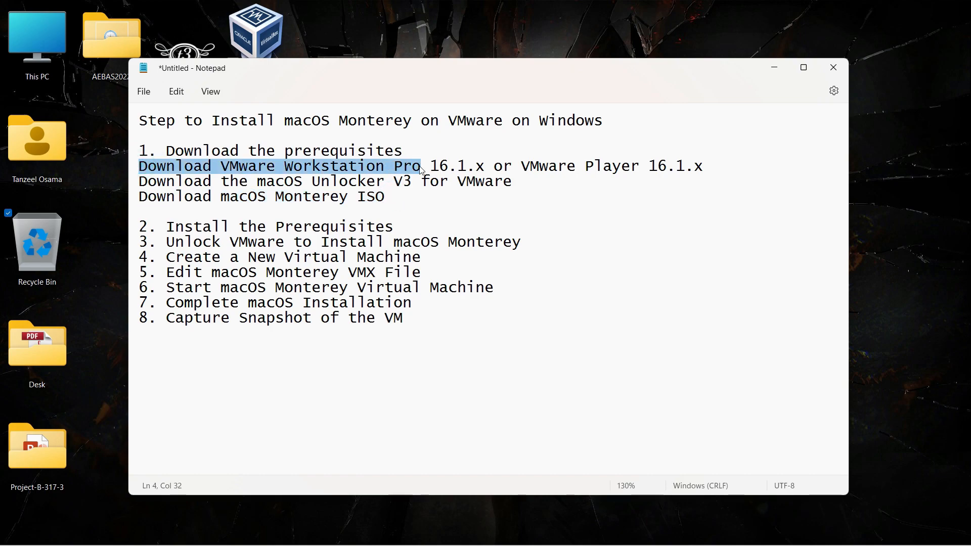
Step: Search the web for 'vmware workstation player' and open the vmware.com download page
mouse_move(471, 536)
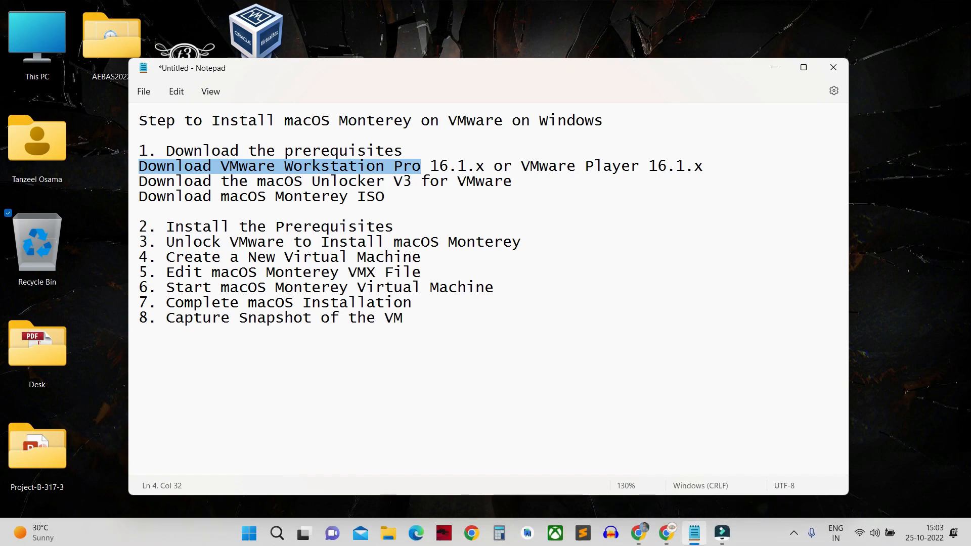
left_click(664, 540)
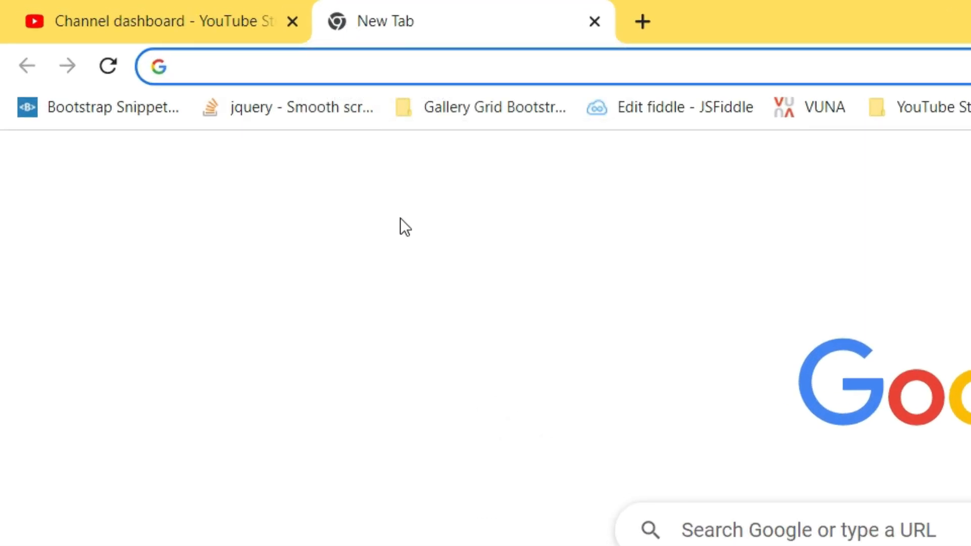
type("vmwar")
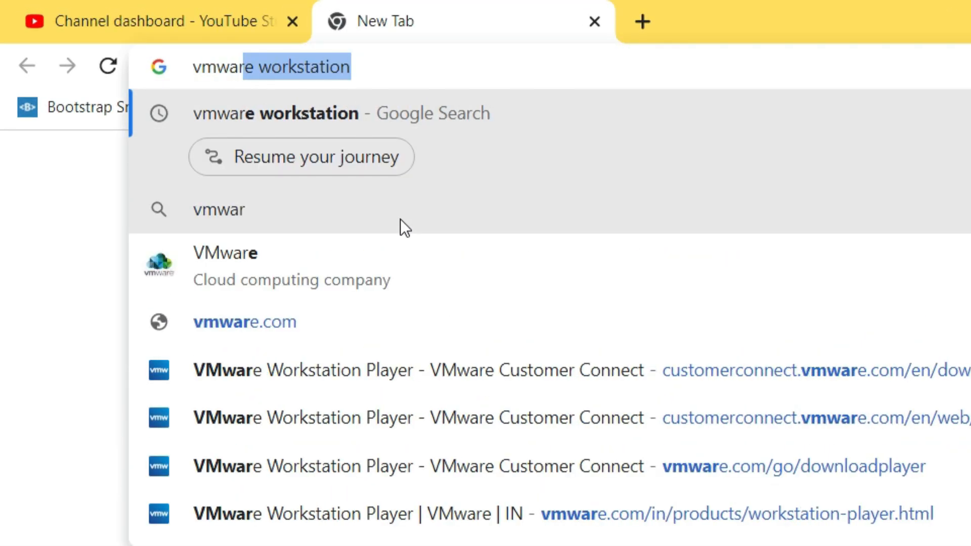
type("e wor")
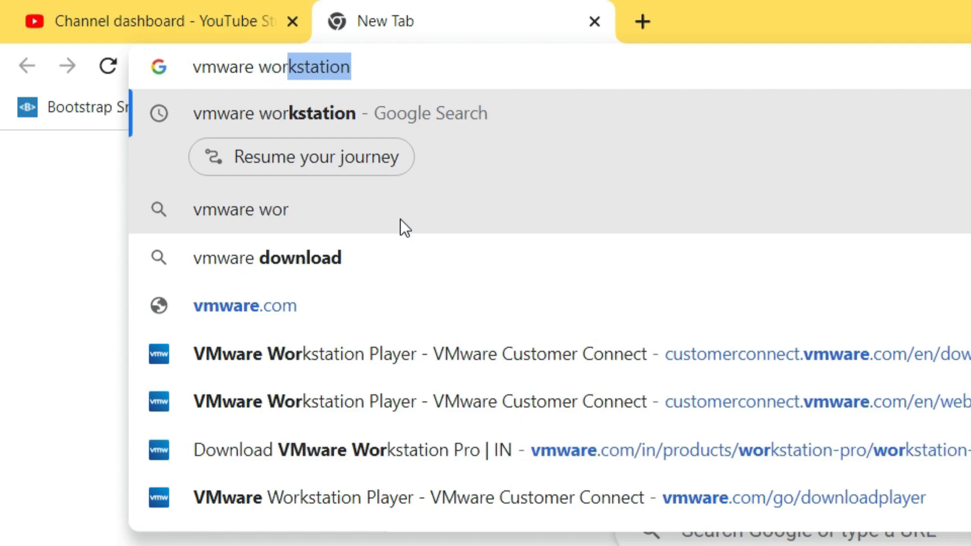
type("kstation ")
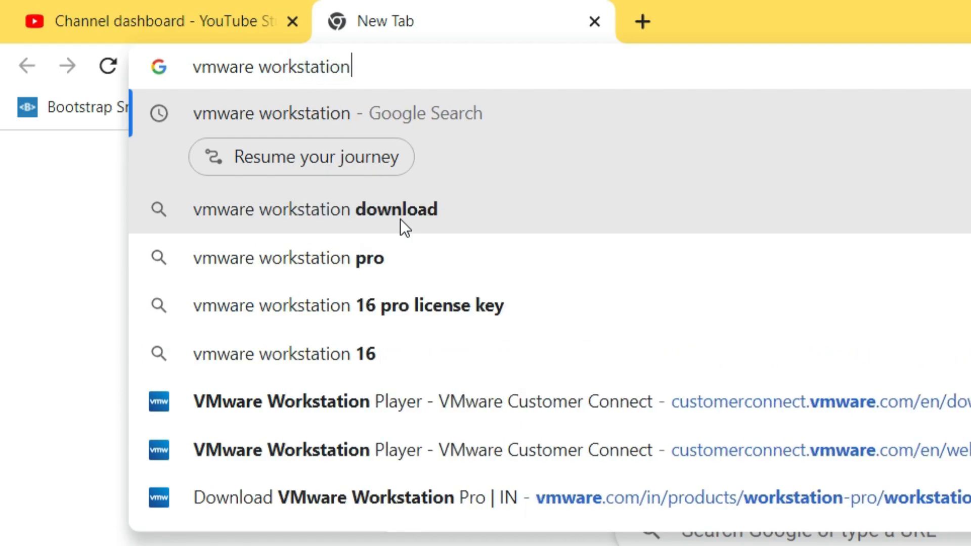
type("player")
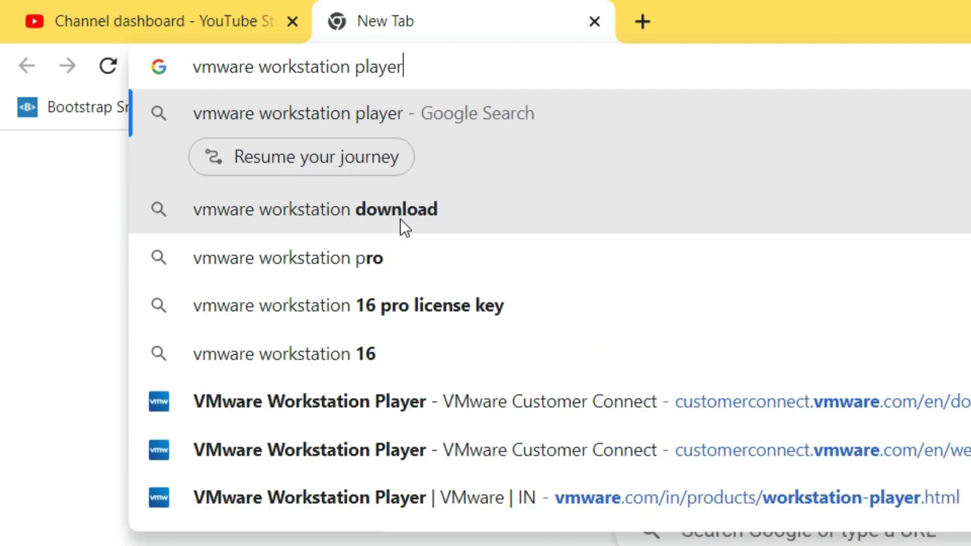
key("Return")
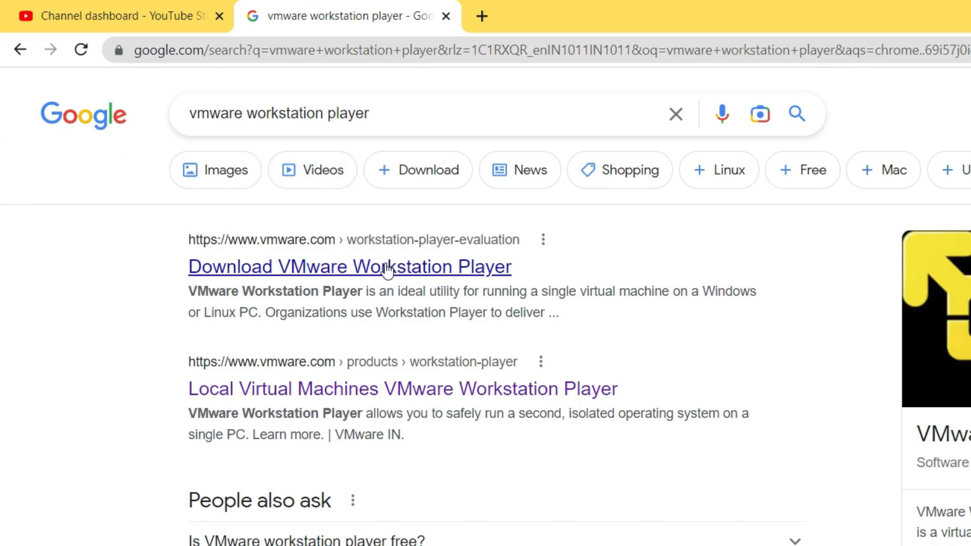
left_click(387, 270)
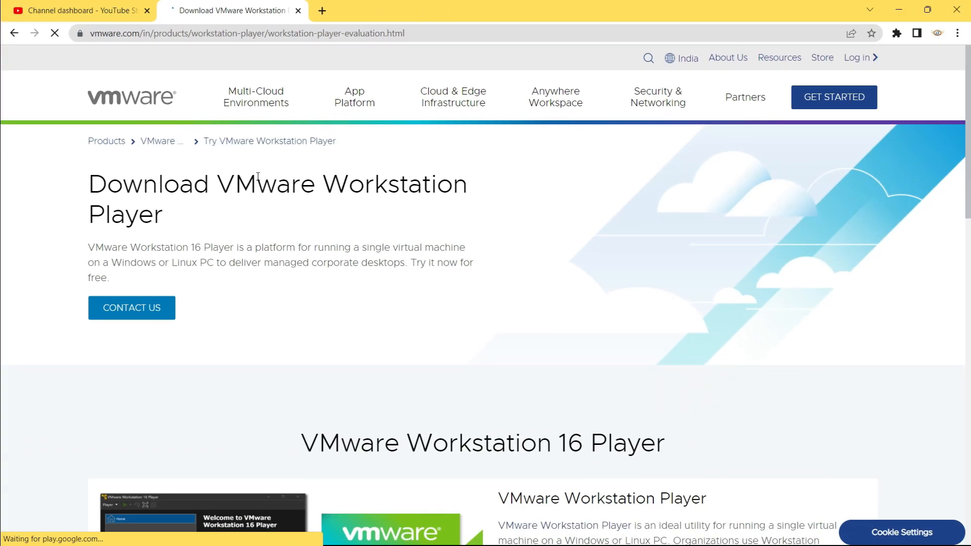
Step: Start downloading the 584.34 MB VMware Workstation 16 Player installer for Windows
scroll(257, 176, "down", 1)
scroll(257, 176, "down", 5)
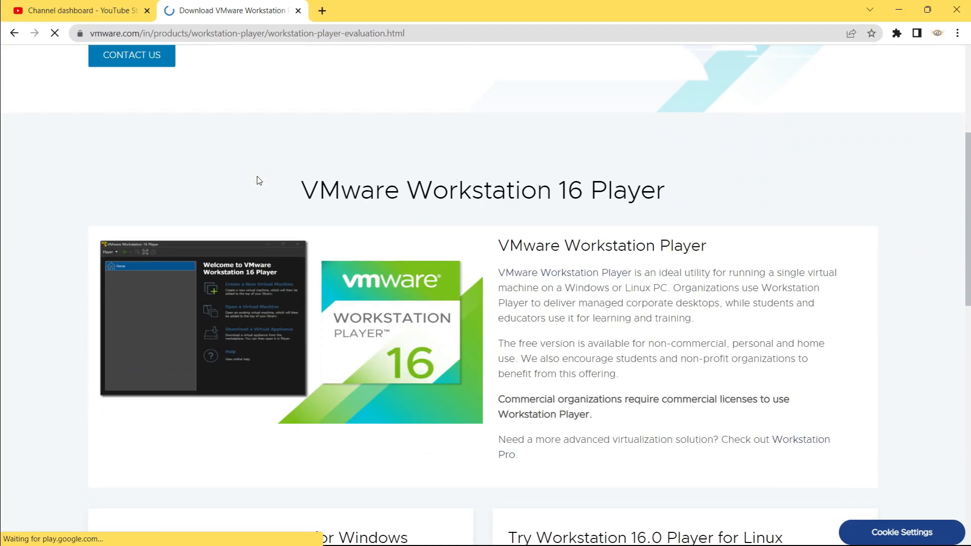
left_click_drag(305, 126, 663, 132)
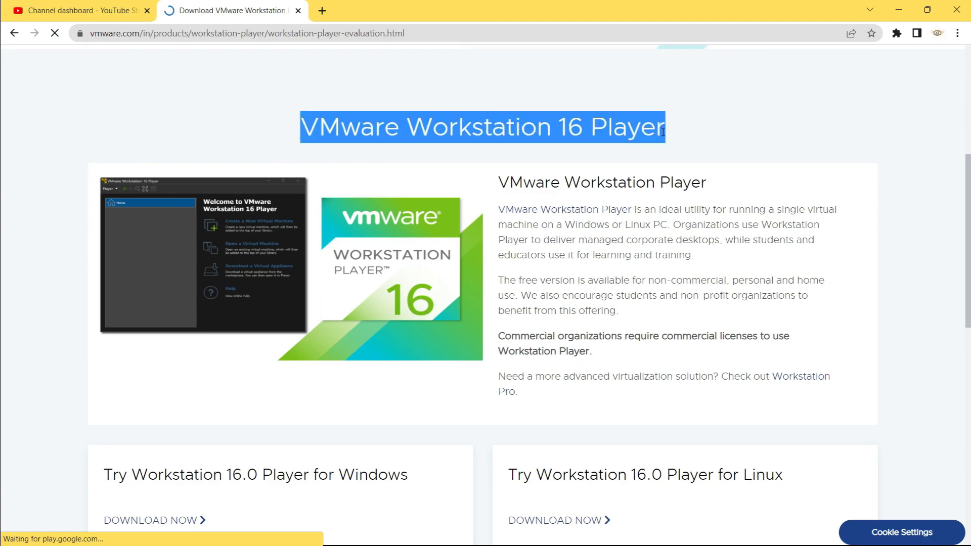
scroll(662, 132, "down", 3)
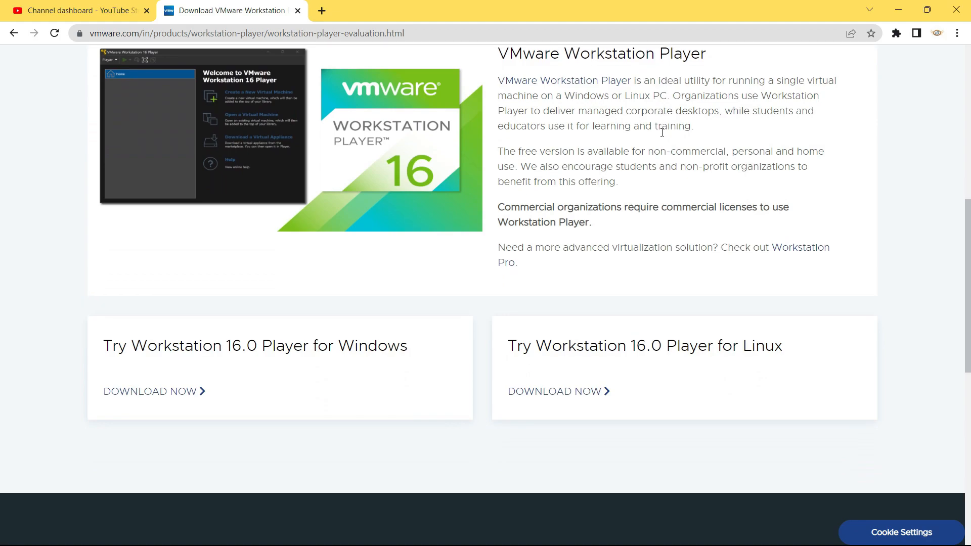
left_click_drag(106, 290, 414, 301)
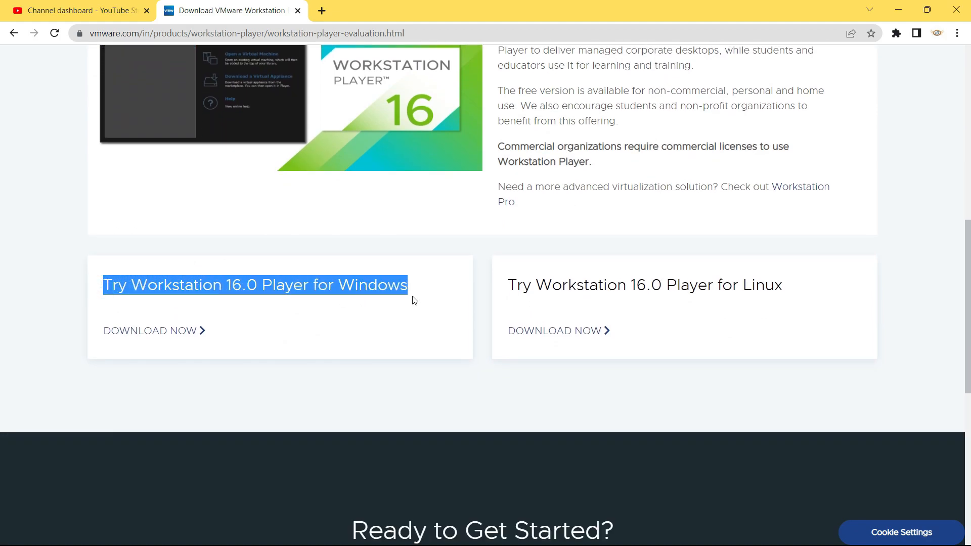
left_click(158, 332)
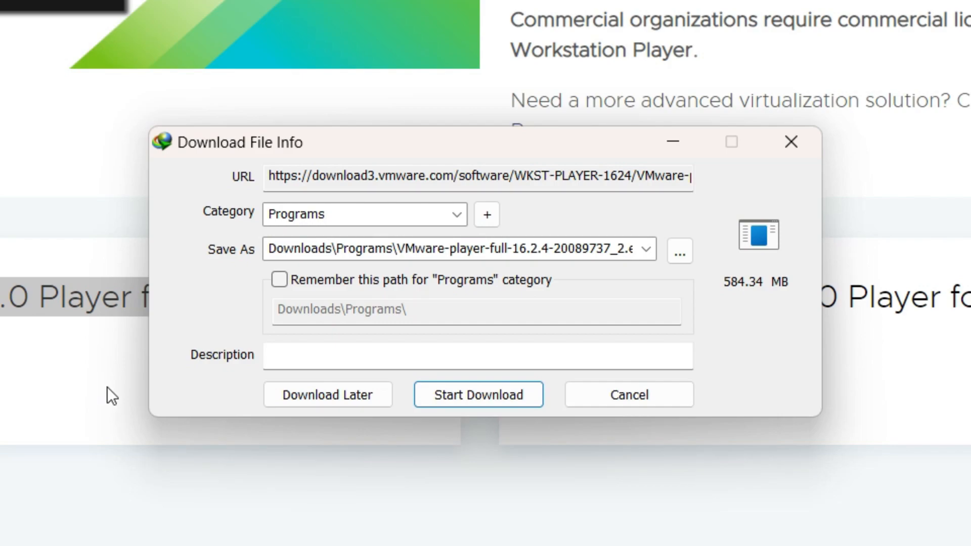
left_click(494, 399)
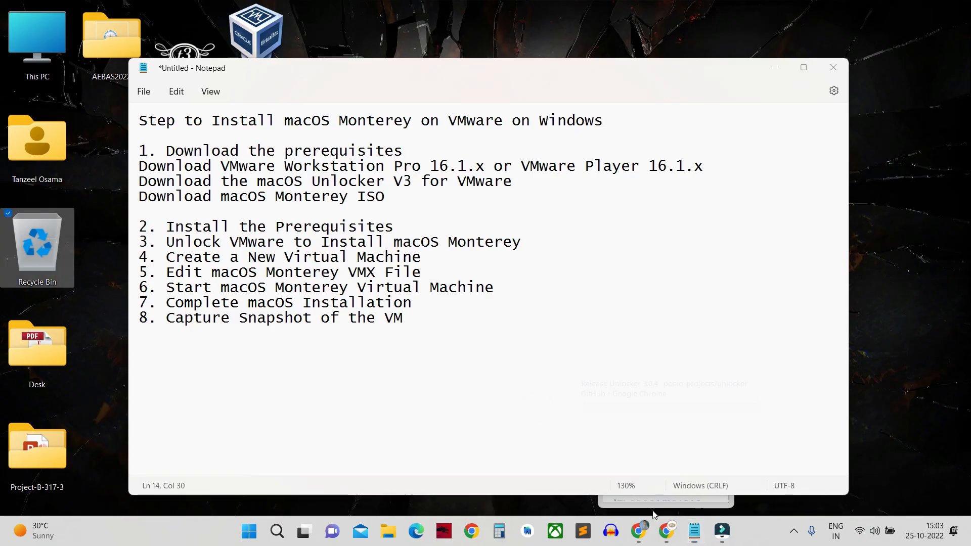
Step: Highlight the macOS Unlocker download step in the notes and go to the unlocker repository
left_click(319, 168)
left_click_drag(139, 181, 452, 187)
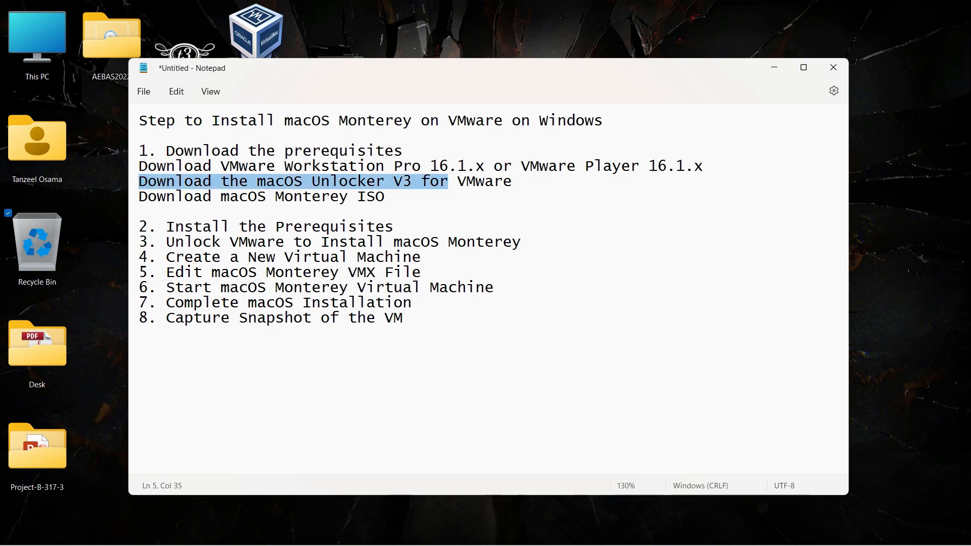
left_click(519, 534)
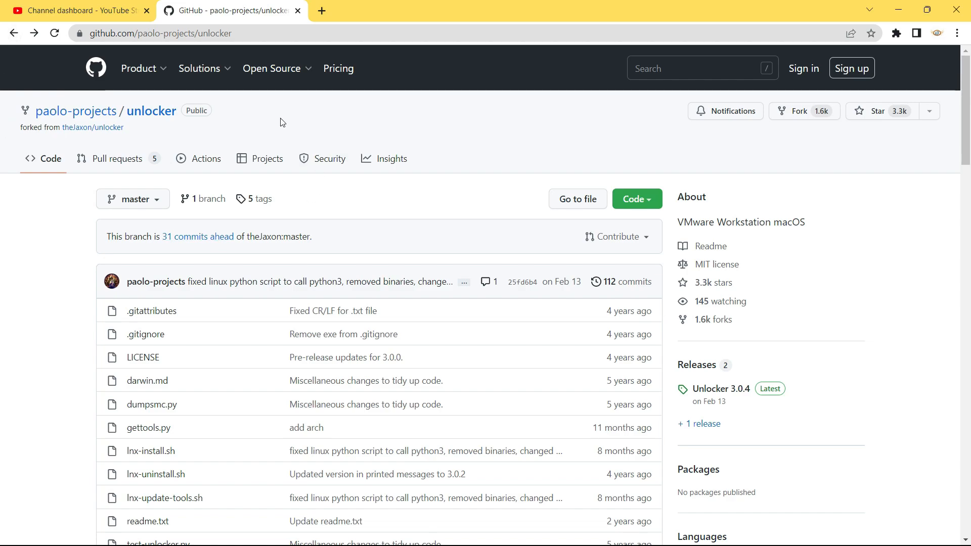
left_click(244, 32)
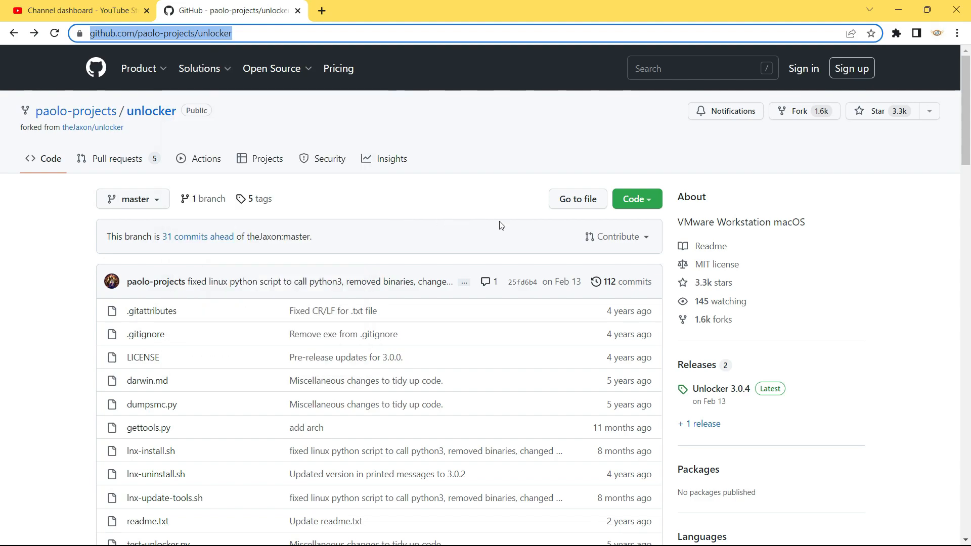
Step: Open the Unlocker 3.0.4 release and start downloading the 7.32 MB unlocker.zip
scroll(627, 254, "down", 1)
scroll(627, 254, "down", 3)
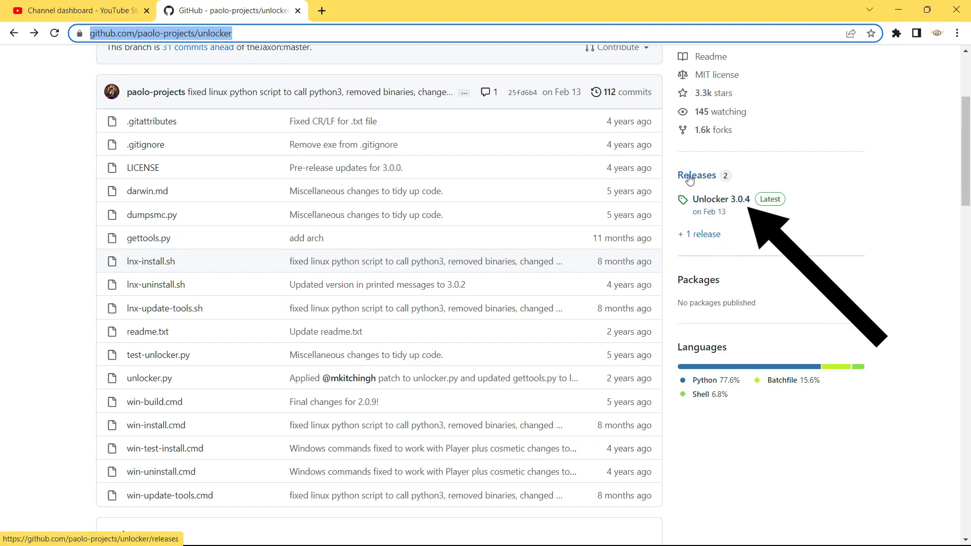
left_click(713, 202)
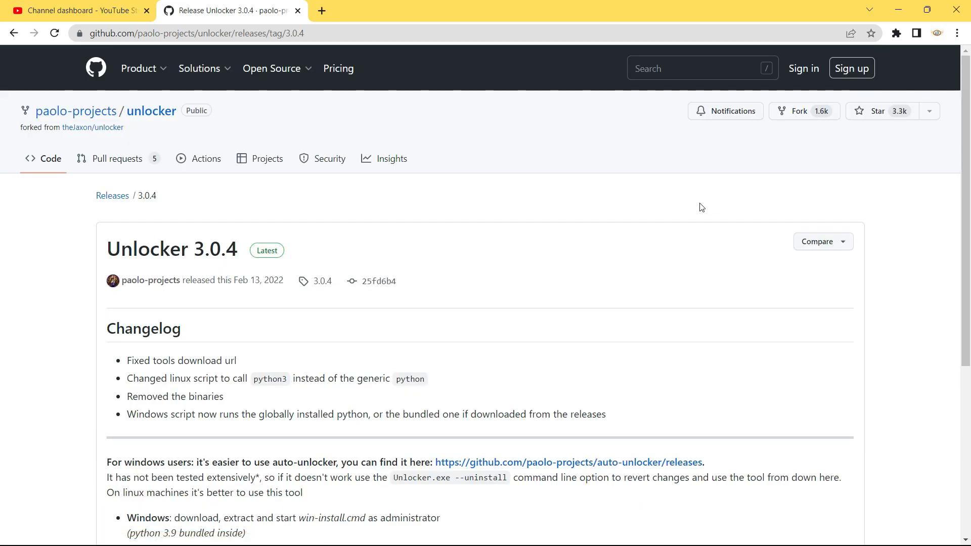
scroll(300, 282, "down", 5)
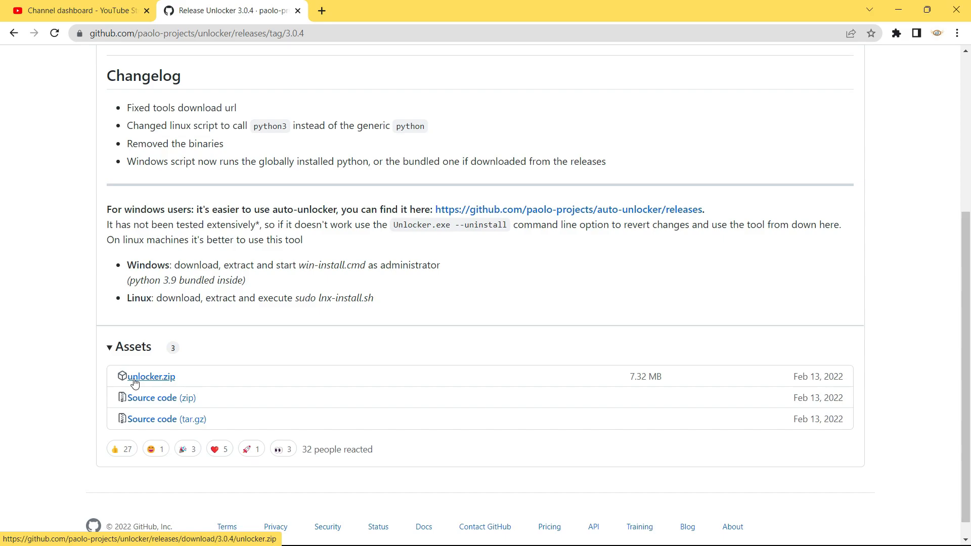
left_click(150, 379)
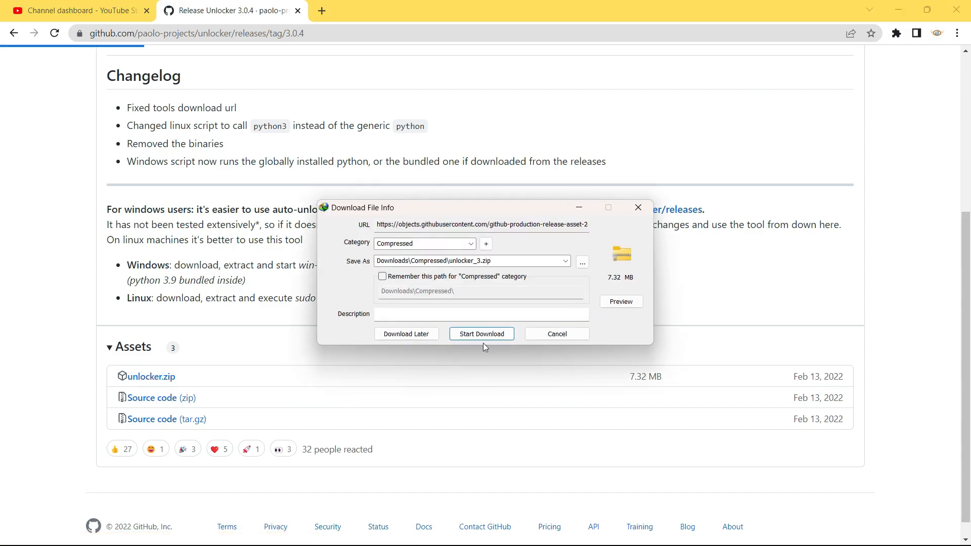
left_click(484, 339)
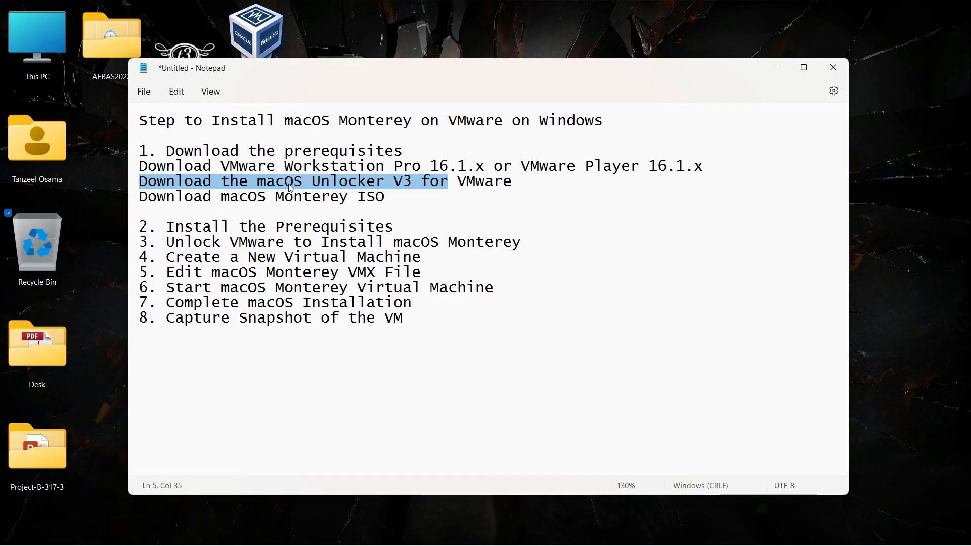
Step: Highlight the macOS Monterey ISO download step and the install prerequisites step in the notes
left_click_drag(158, 195, 376, 197)
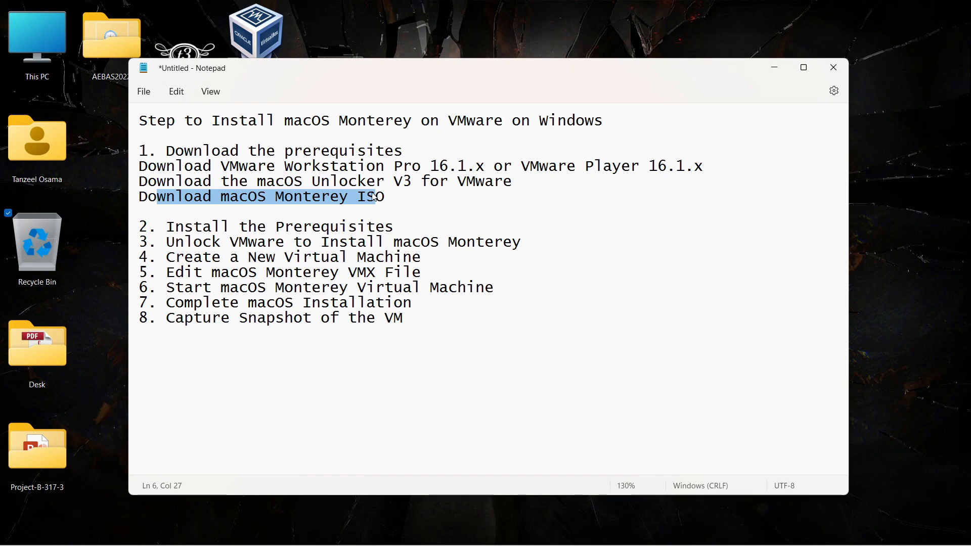
left_click(375, 197)
left_click_drag(184, 226, 351, 228)
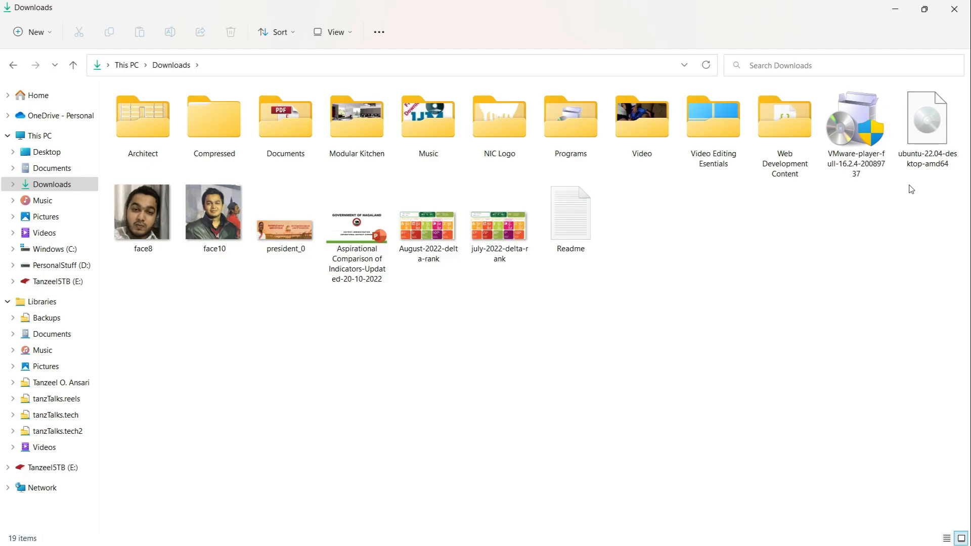
Step: Run the VMware Player installer as administrator and accept the license agreement
left_click(845, 157)
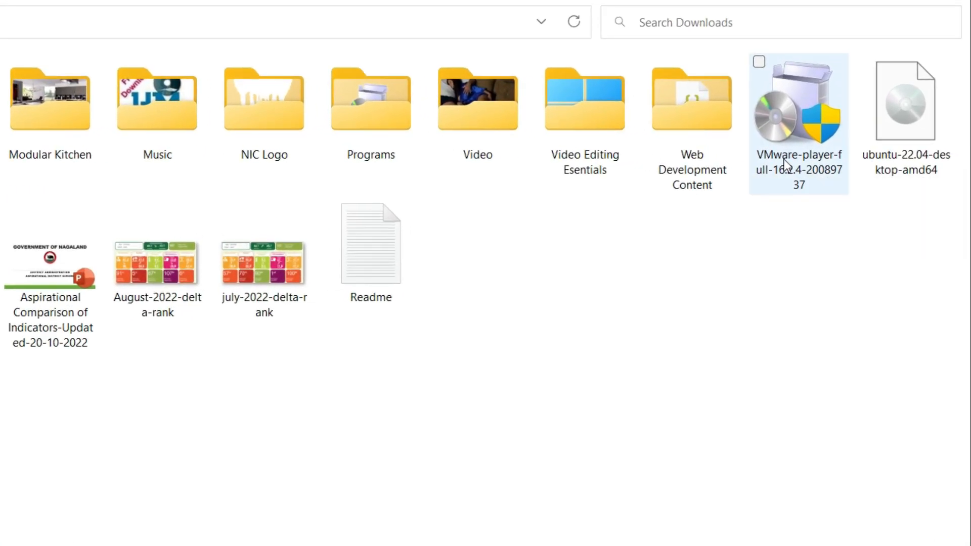
right_click(846, 157)
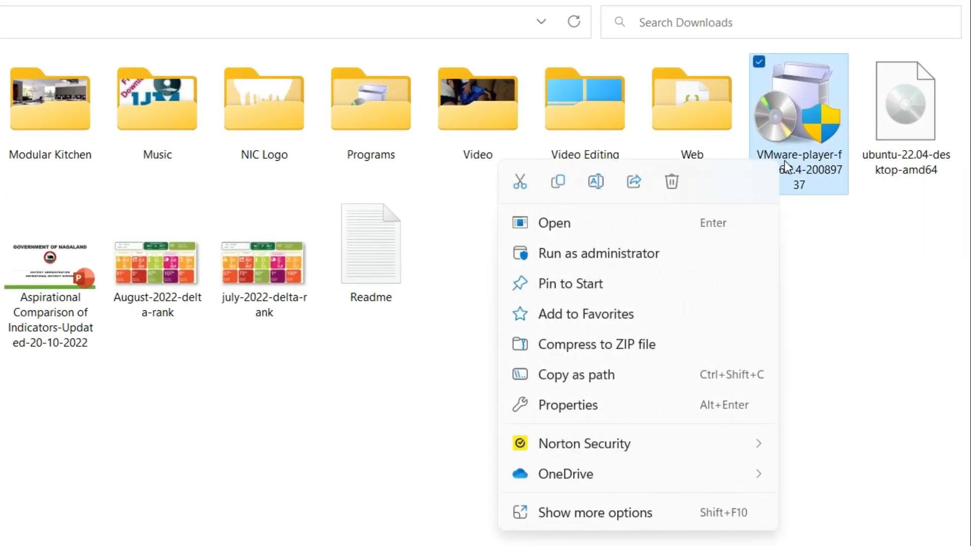
left_click(702, 254)
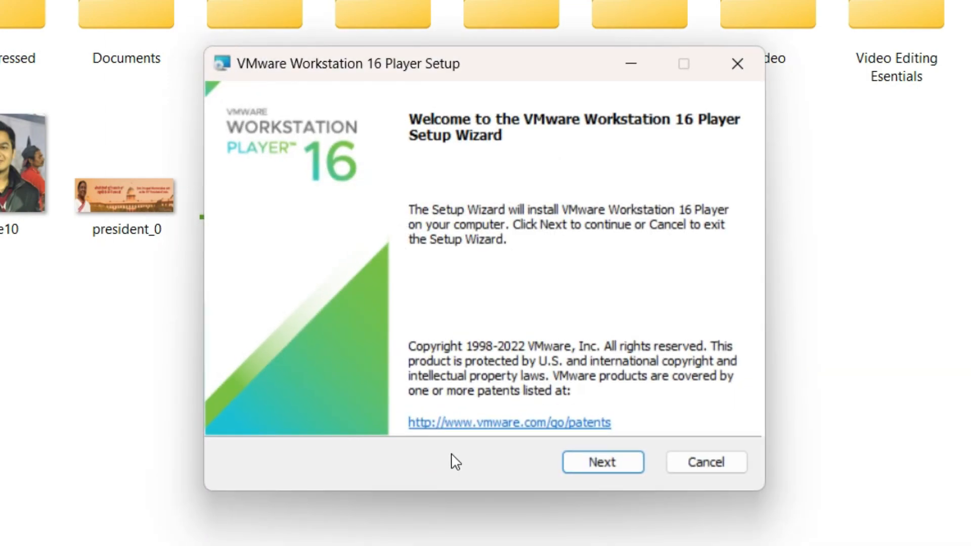
left_click(587, 465)
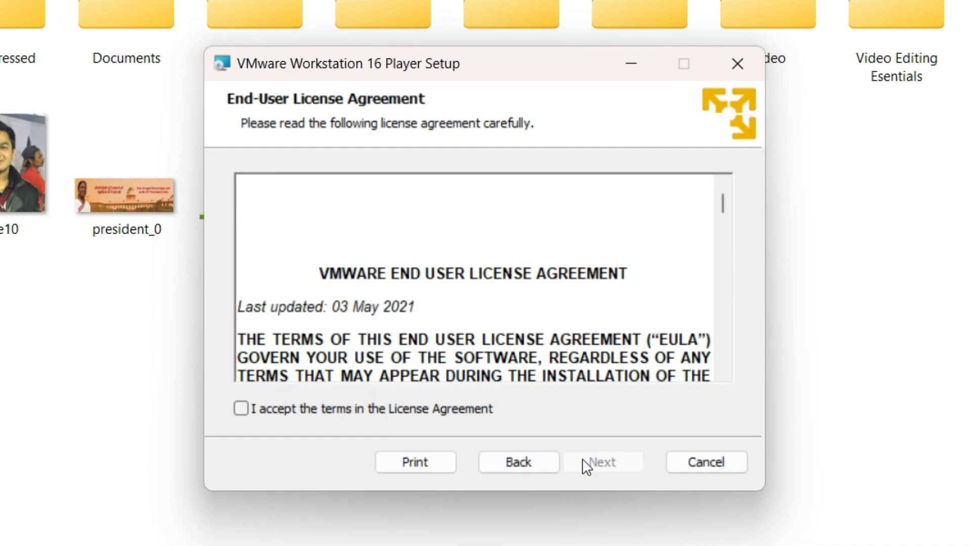
left_click(480, 413)
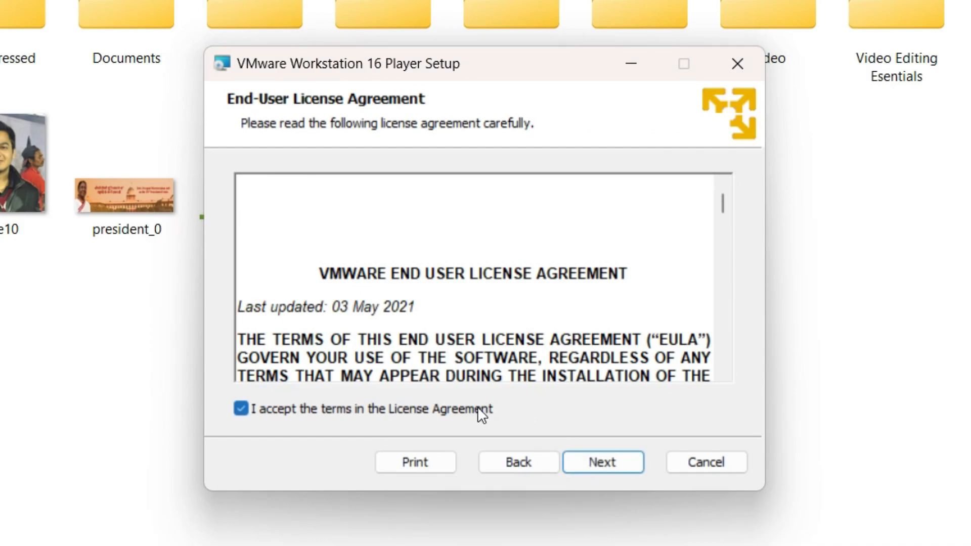
left_click(582, 467)
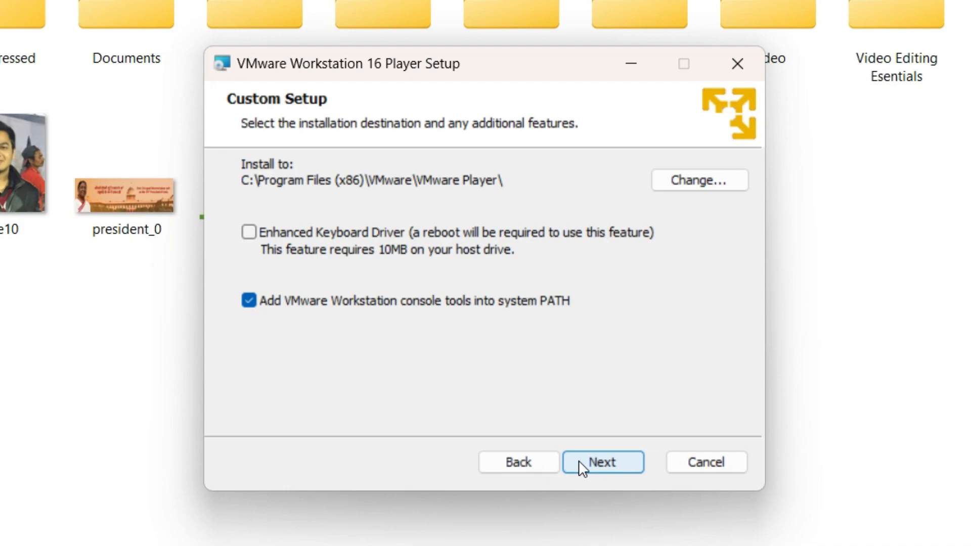
Step: Install Player with default location, experience settings, and Desktop and Start Menu shortcuts
left_click(580, 461)
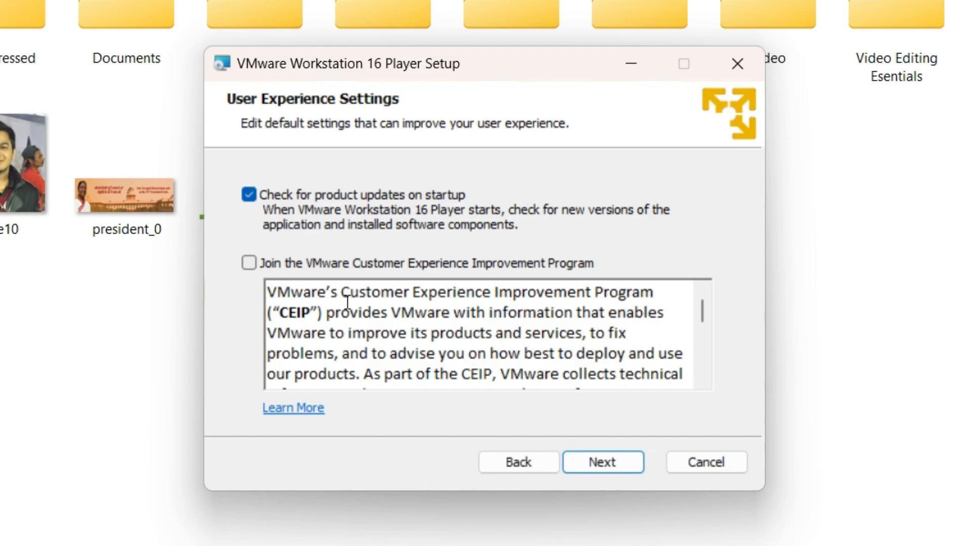
left_click(597, 470)
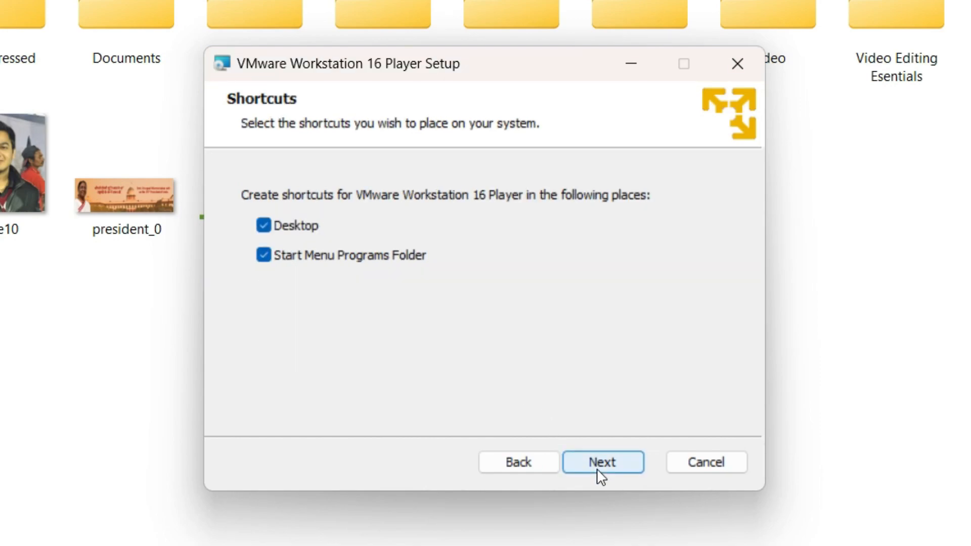
left_click(598, 462)
left_click(598, 462)
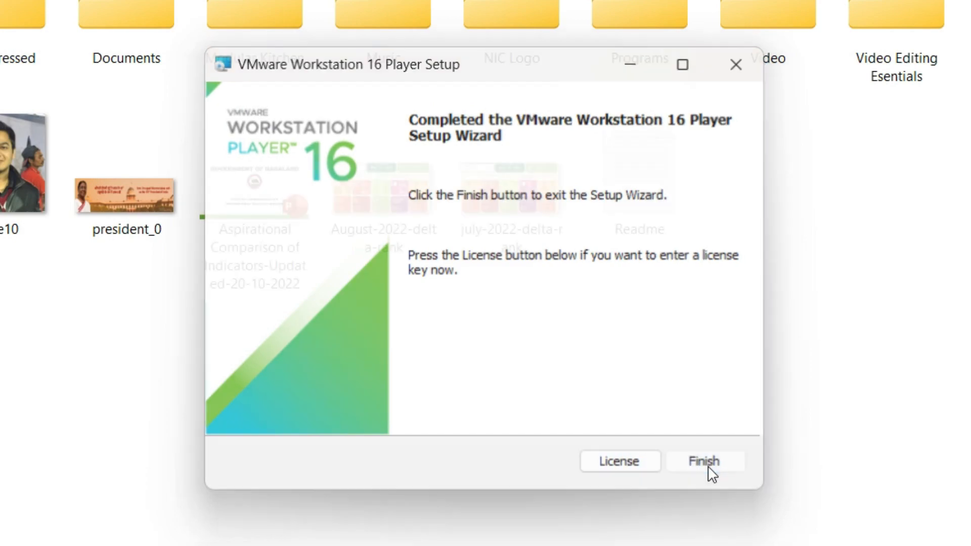
left_click(710, 470)
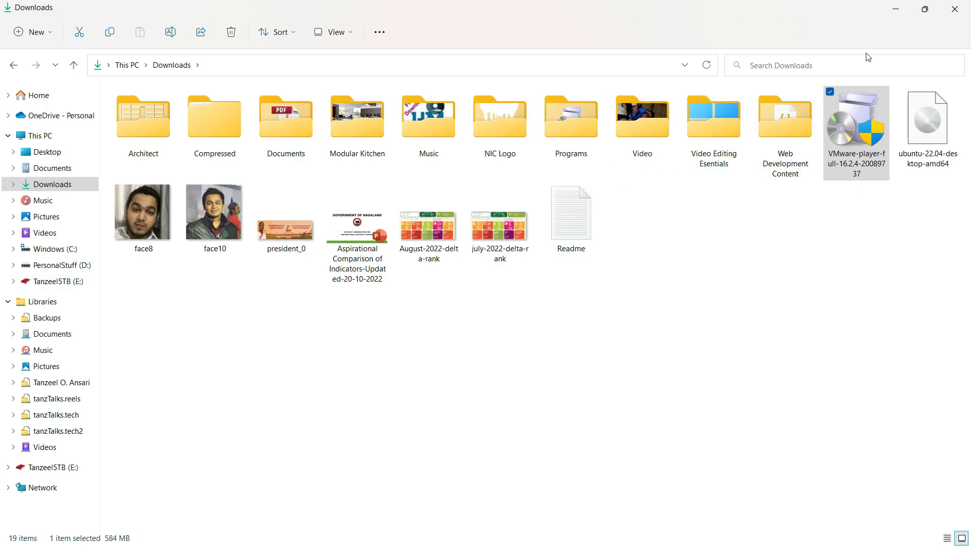
left_click(896, 11)
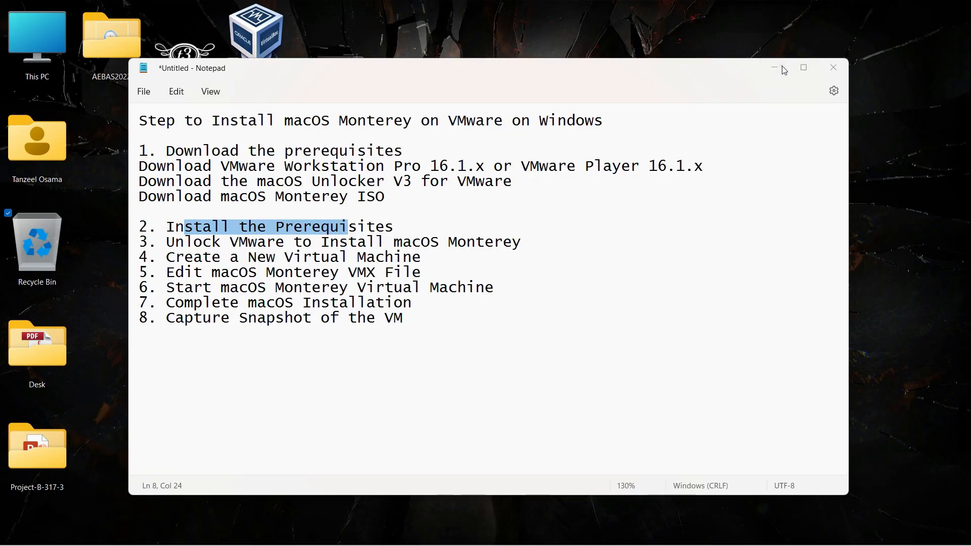
Step: Move the Player shortcut into the second desktop icon column, launch Player to its welcome page, then exit
left_click(782, 66)
left_click_drag(476, 253, 124, 146)
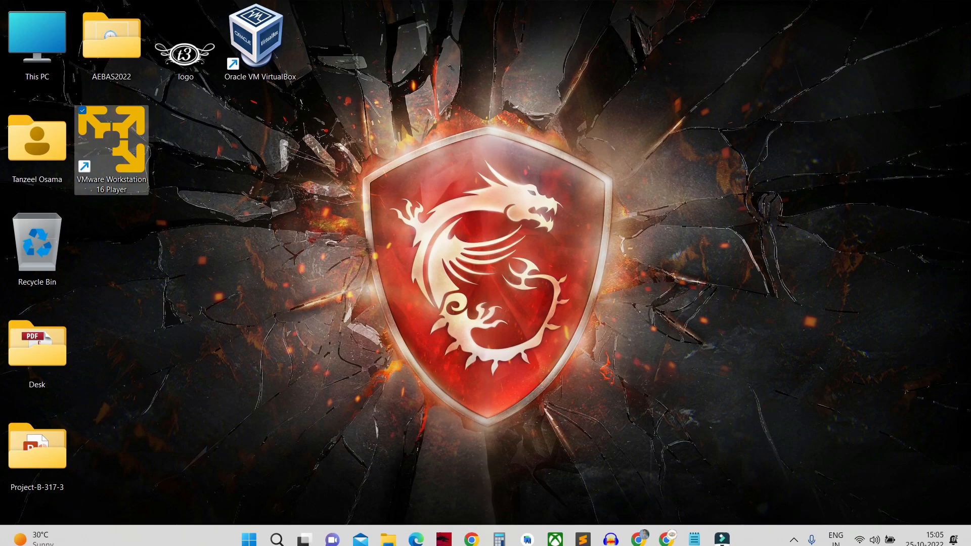
double_click(98, 142)
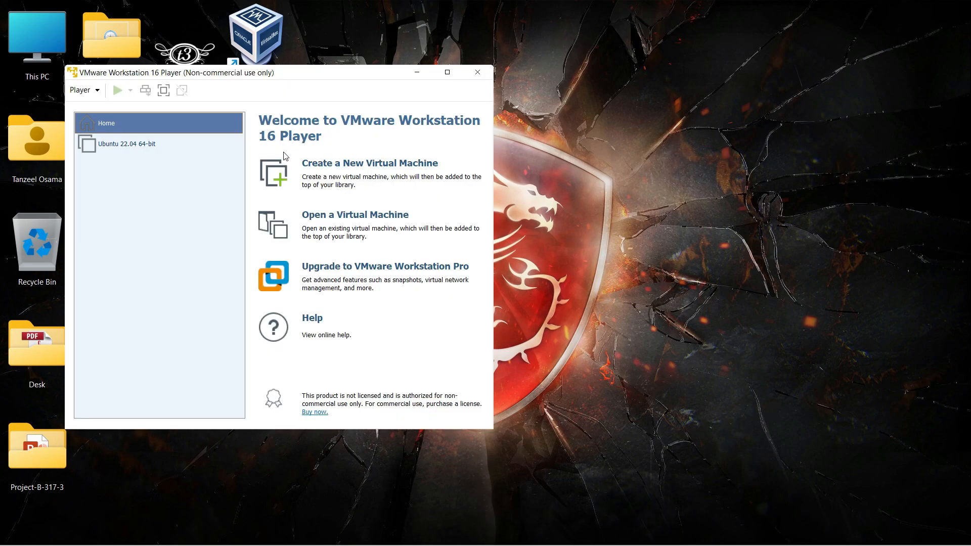
left_click_drag(370, 79, 587, 111)
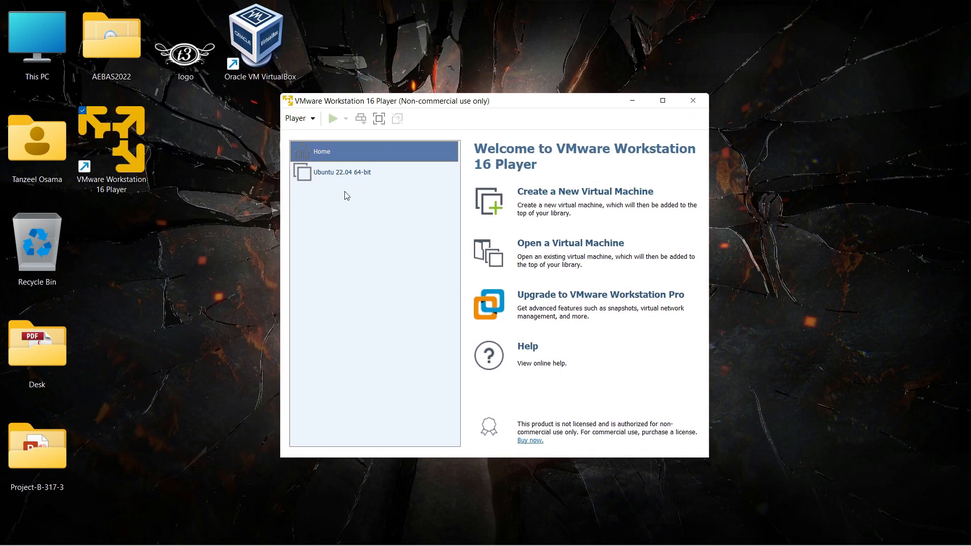
left_click(312, 120)
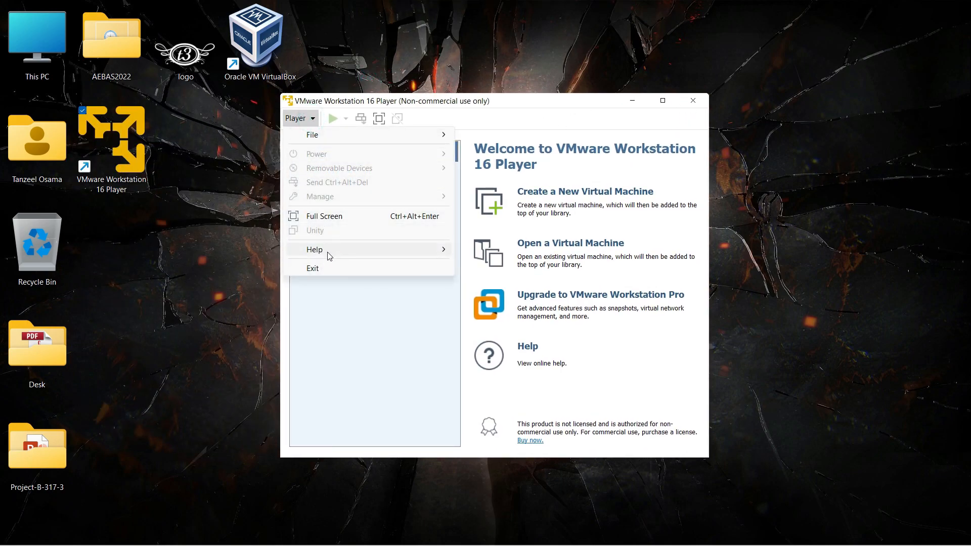
left_click(313, 269)
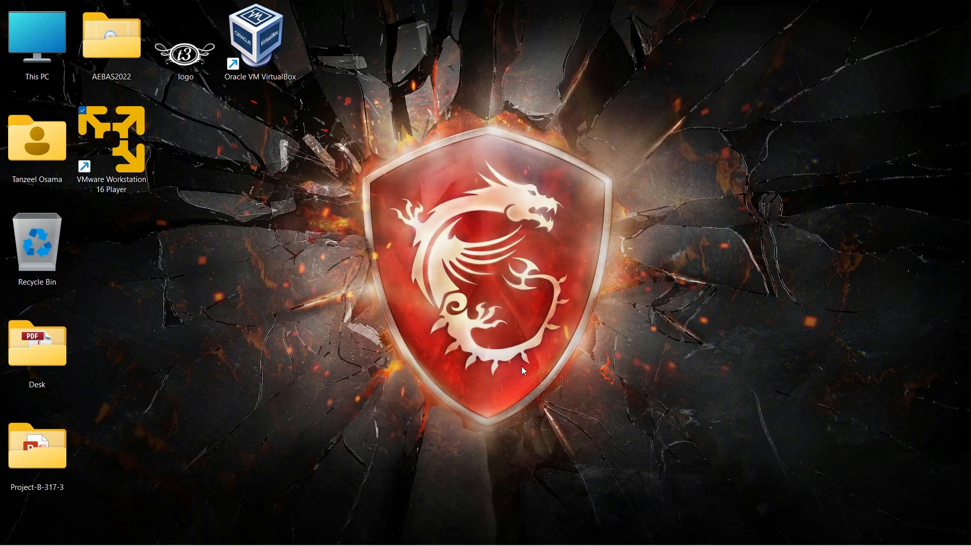
left_click(702, 535)
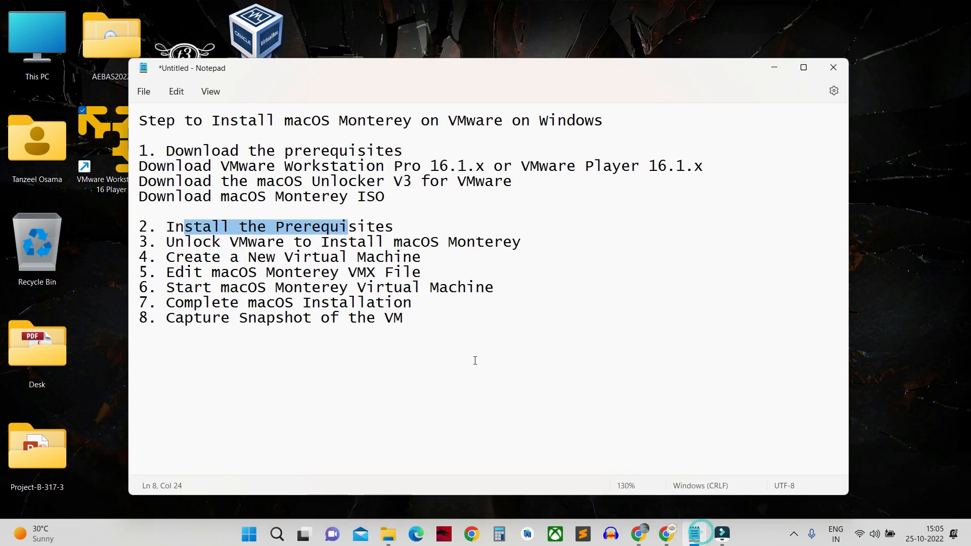
left_click(420, 310)
left_click_drag(308, 232, 524, 241)
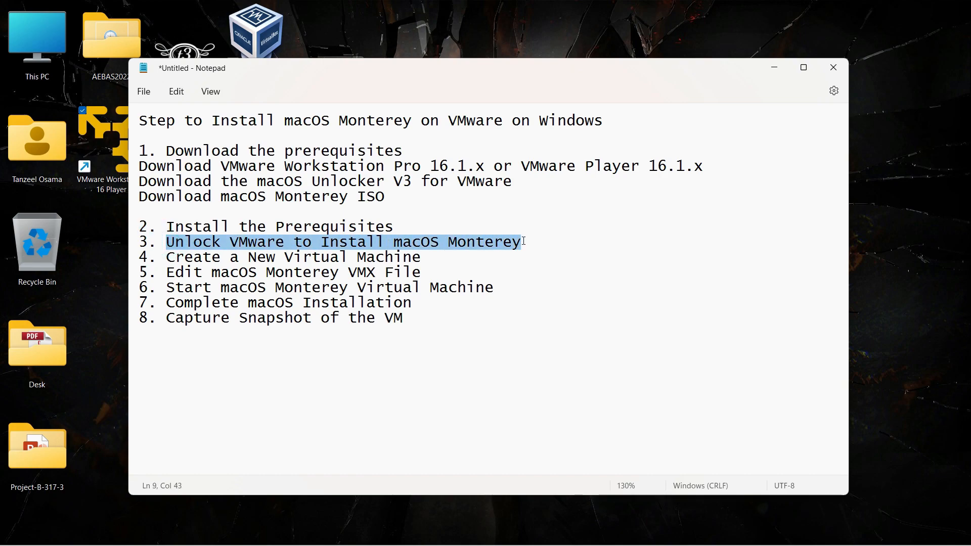
left_click(524, 242)
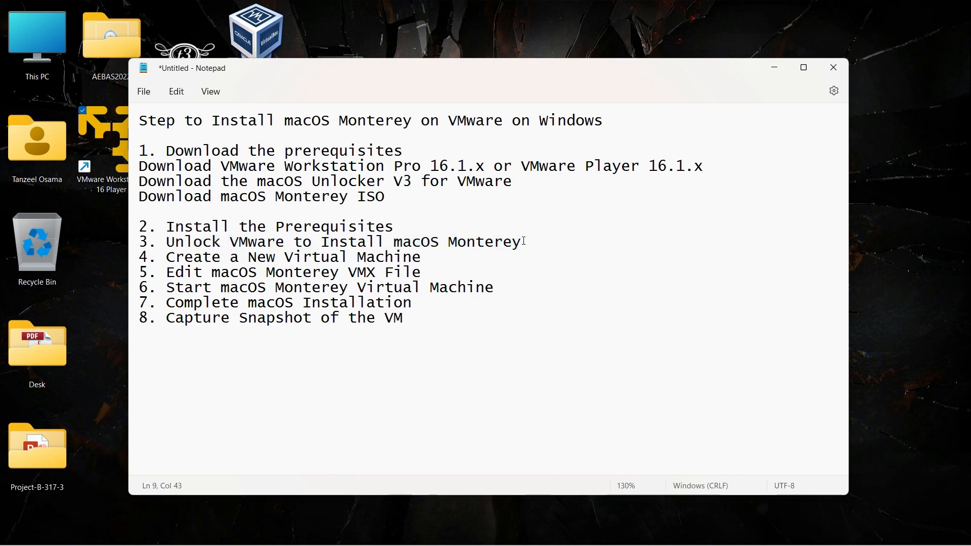
mouse_move(494, 545)
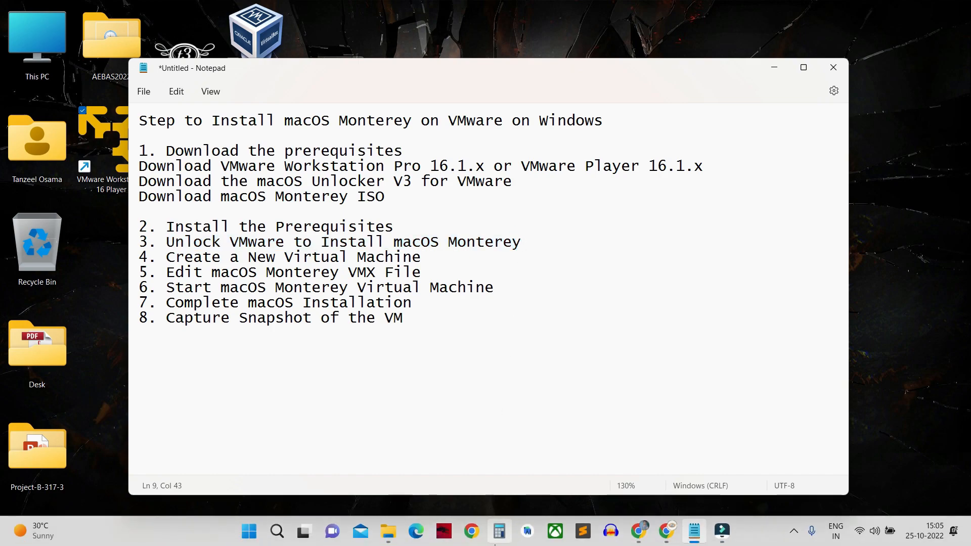
Step: Extract unlocker.zip into Downloads\Compressed\unlocker and run win-install as administrator
left_click(388, 531)
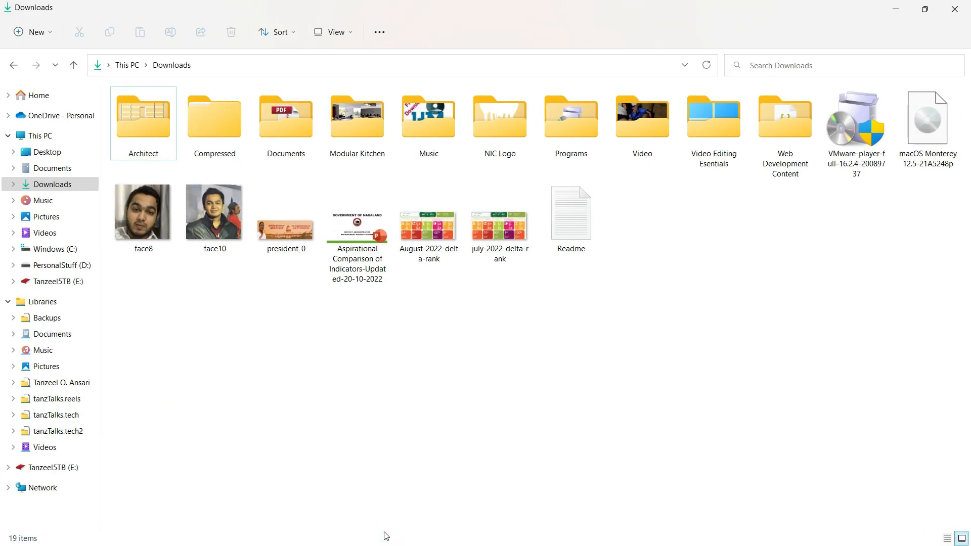
double_click(213, 146)
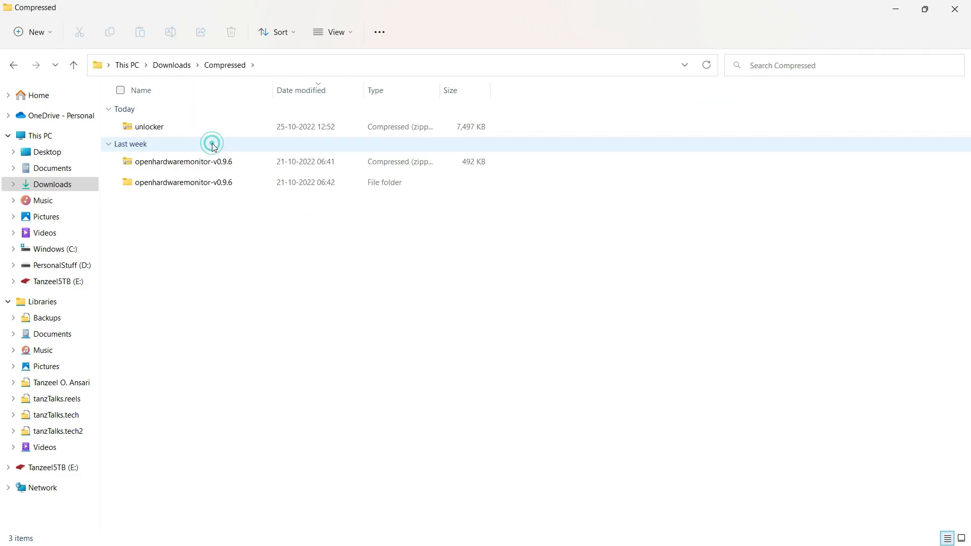
left_click(219, 131)
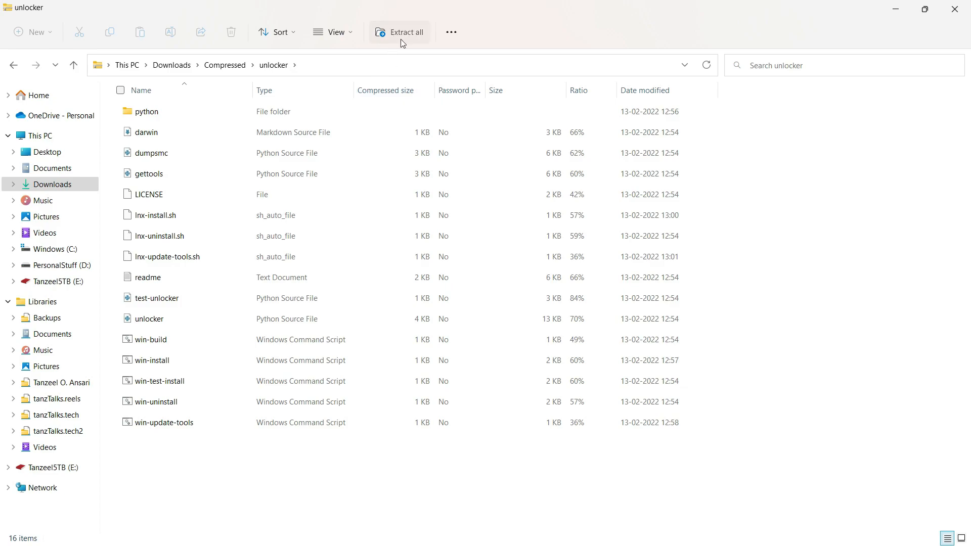
left_click(403, 34)
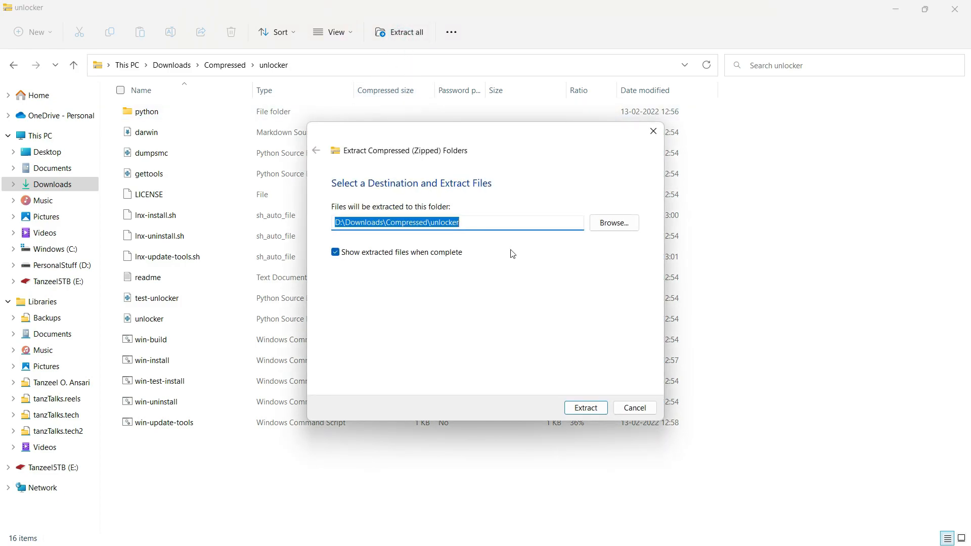
left_click(588, 409)
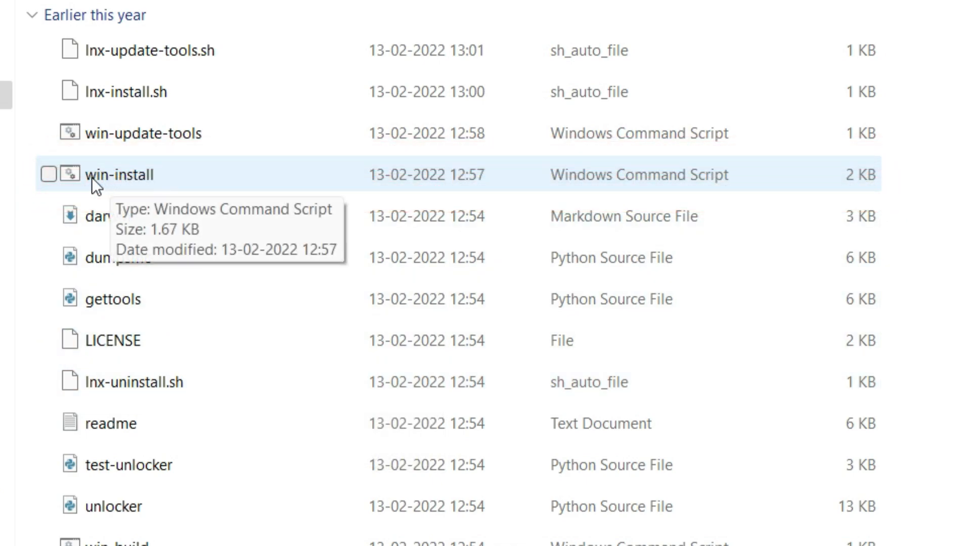
right_click(147, 177)
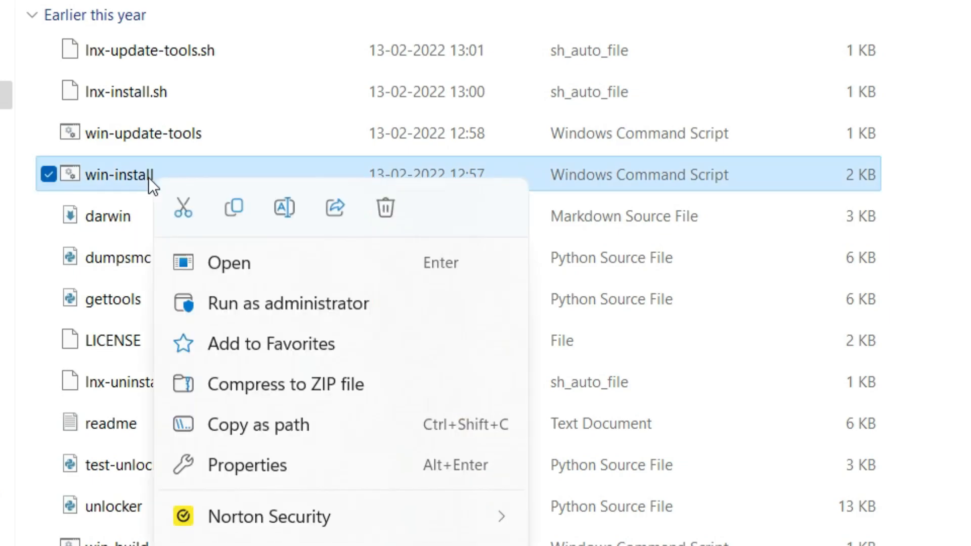
left_click(299, 306)
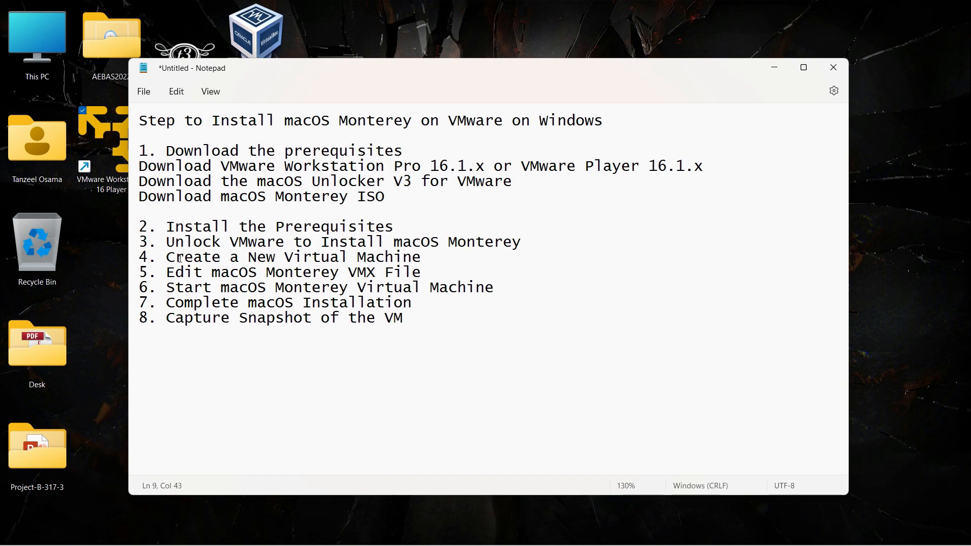
Step: Launch Player and start a new VM to install the OS later, guest Apple Mac OS X, version macOS 12
left_click_drag(164, 261, 422, 260)
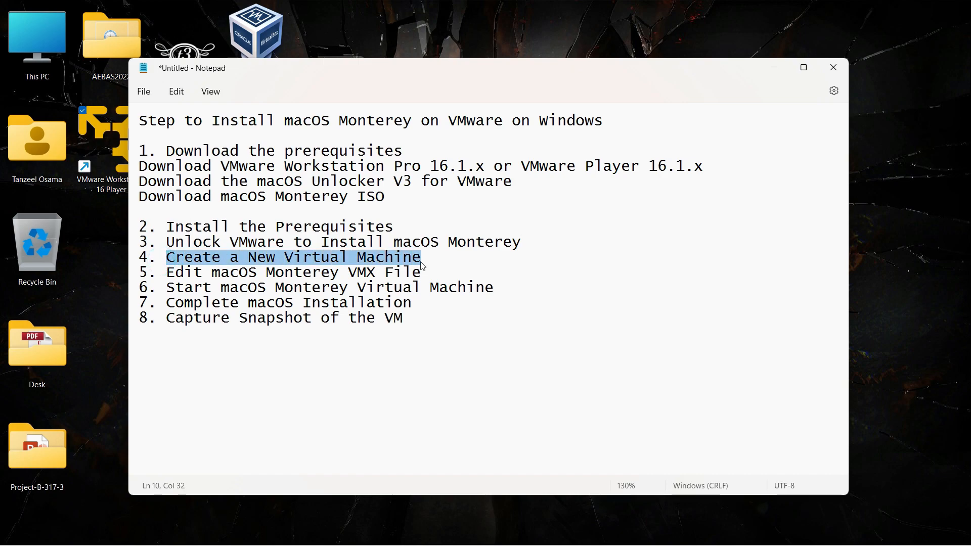
left_click(773, 71)
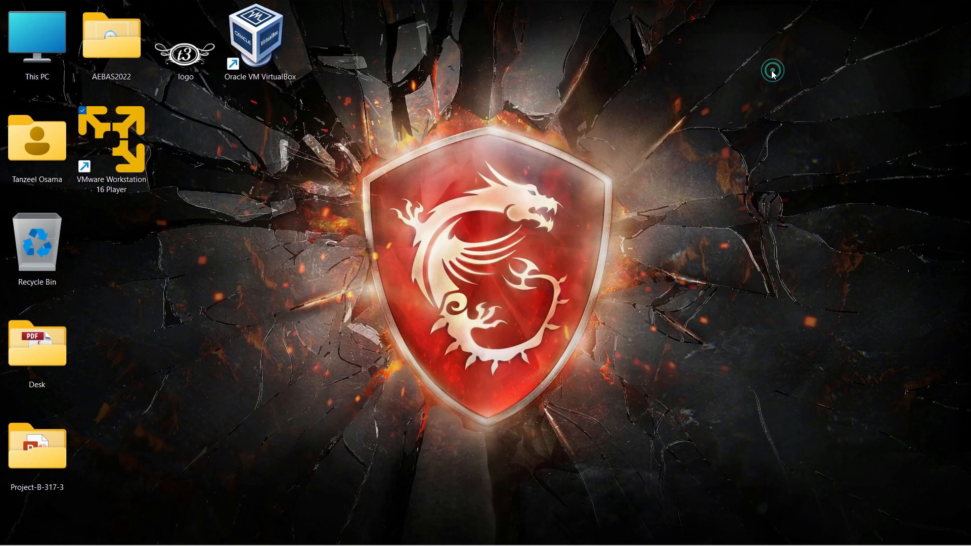
double_click(117, 172)
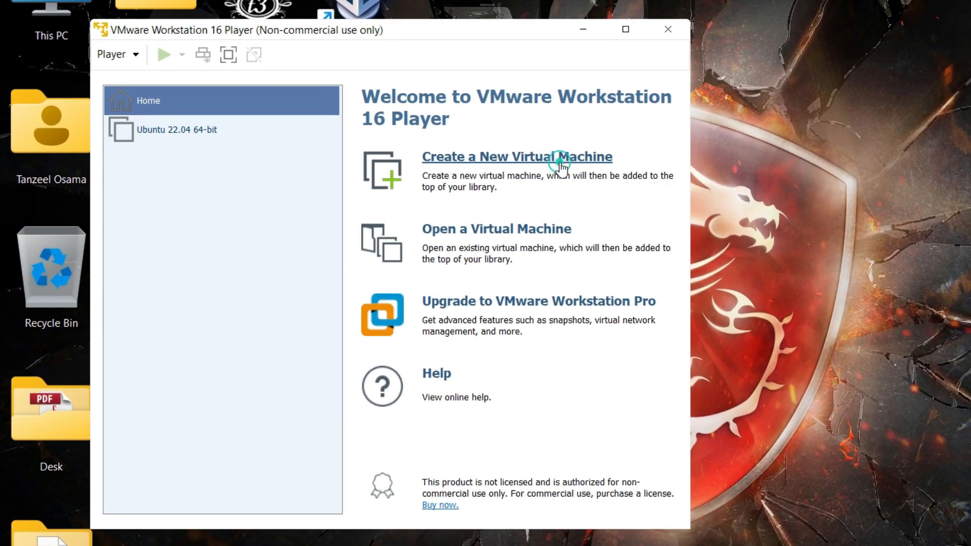
left_click(402, 168)
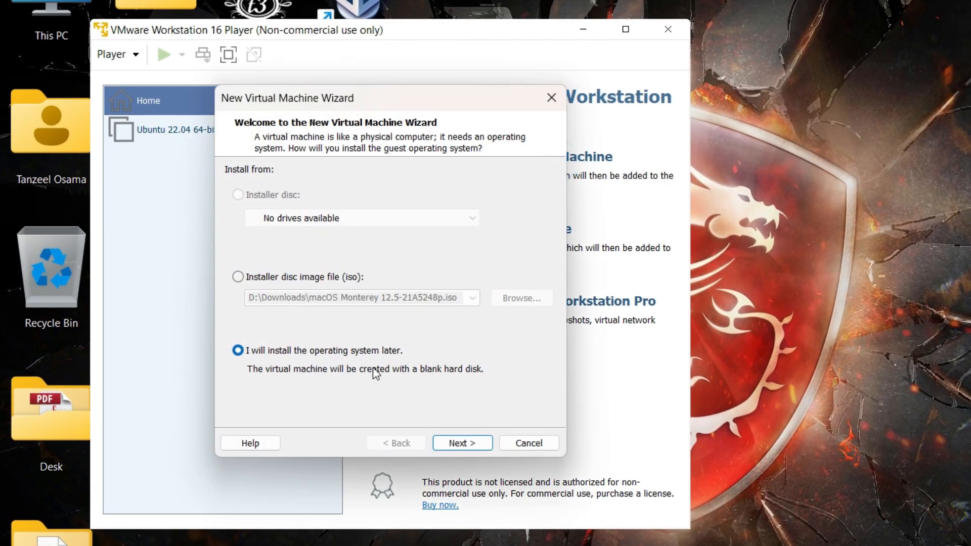
left_click(441, 447)
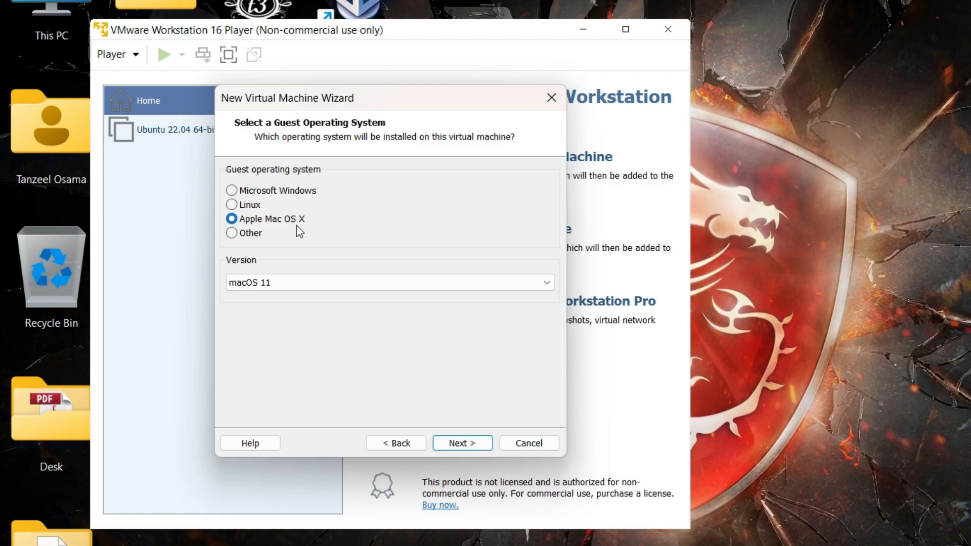
left_click(362, 287)
left_click(361, 309)
left_click(463, 438)
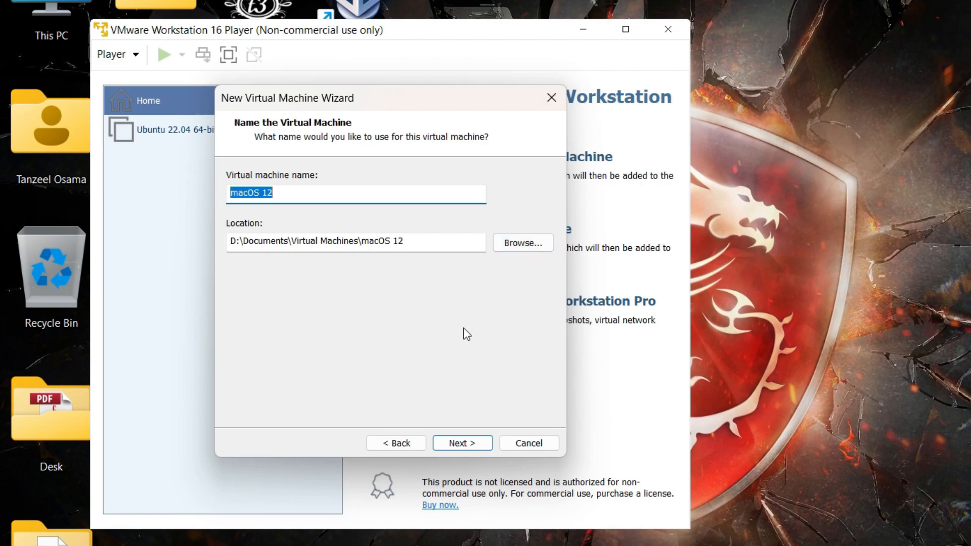
Step: Set the macOS 12 VM's maximum disk size to 120 GB, kept split into multiple files
left_click(458, 447)
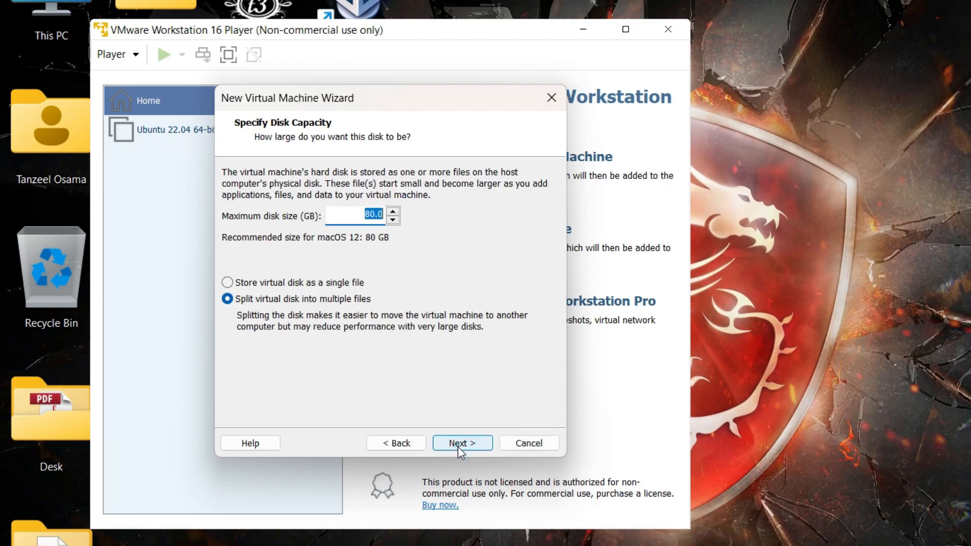
left_click(369, 214)
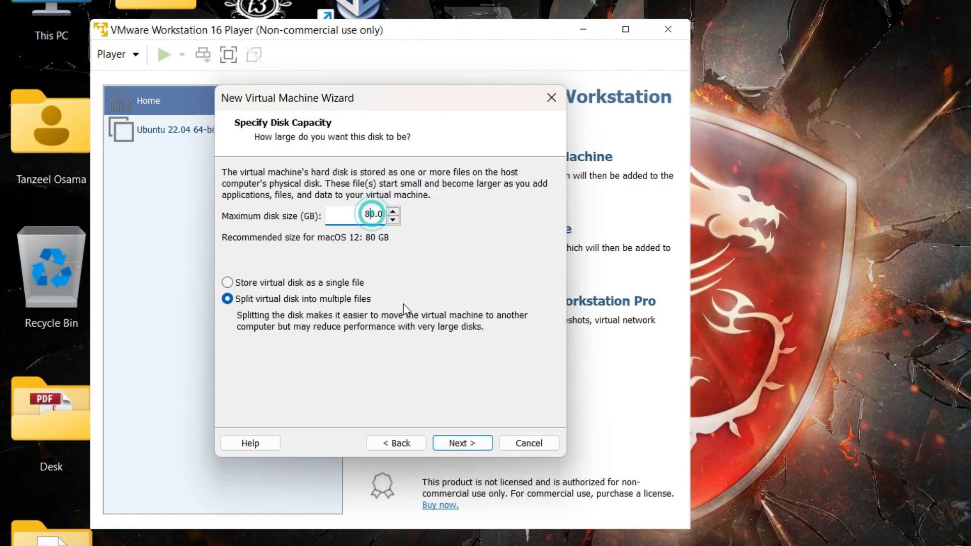
key("BackSpace")
type("12")
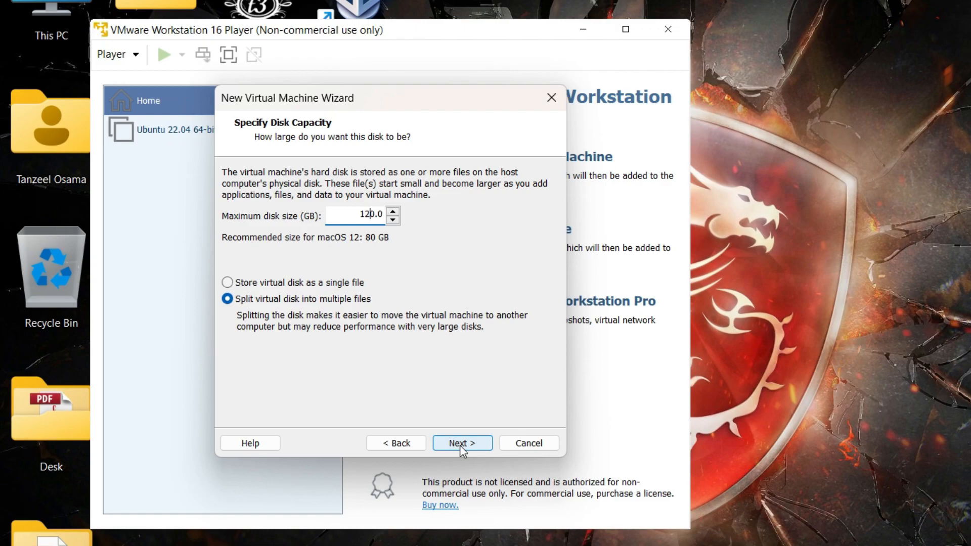
left_click(460, 444)
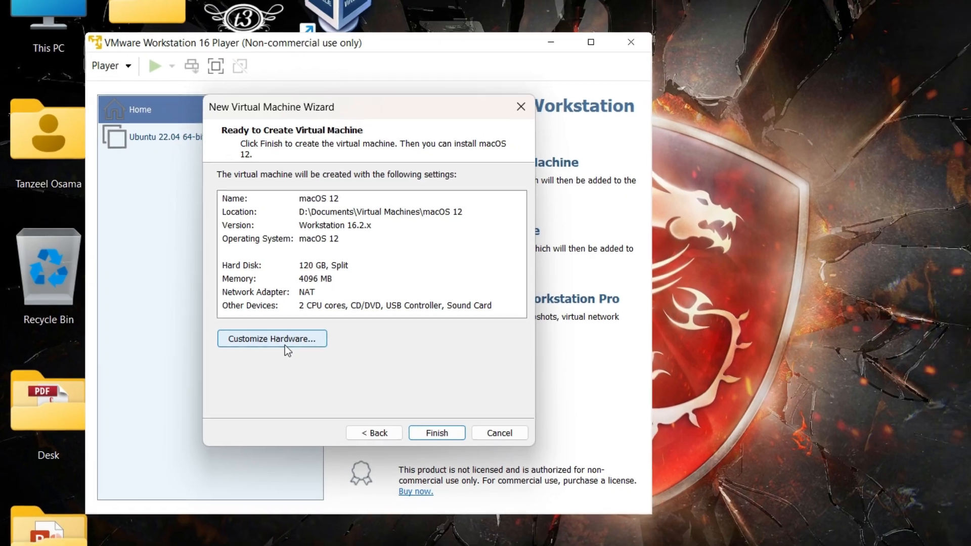
Step: Give the VM 5044 MB of memory and 4 processor cores
left_click(289, 345)
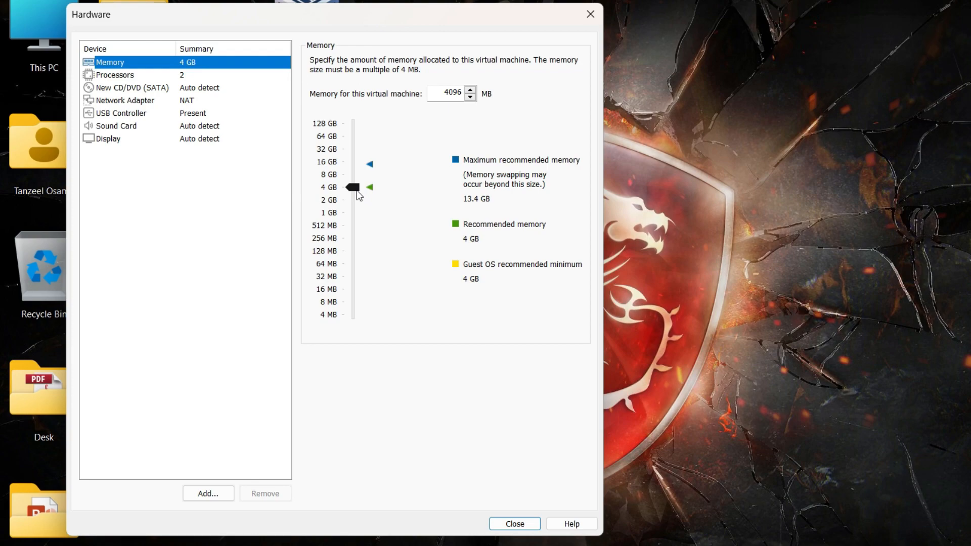
left_click_drag(356, 191, 355, 190)
left_click(185, 78)
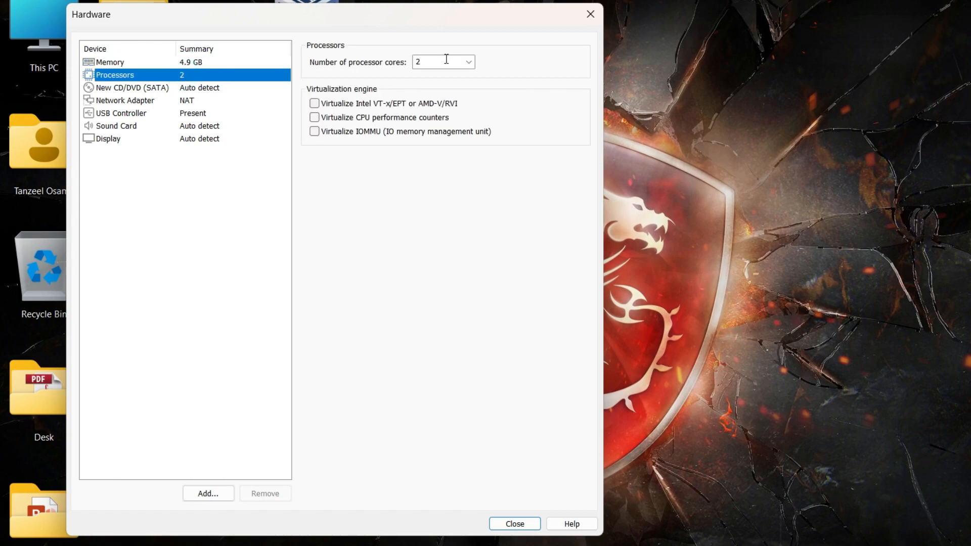
left_click(468, 63)
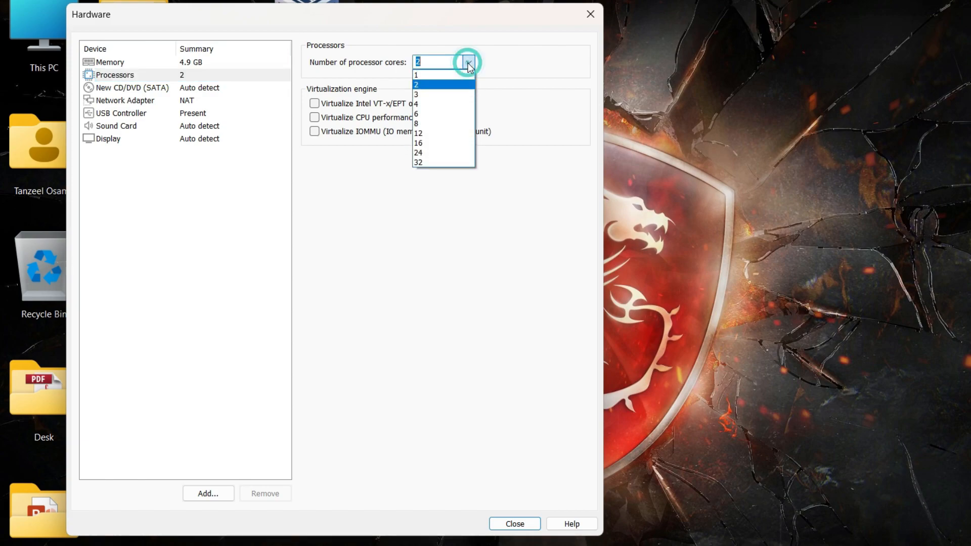
left_click(438, 101)
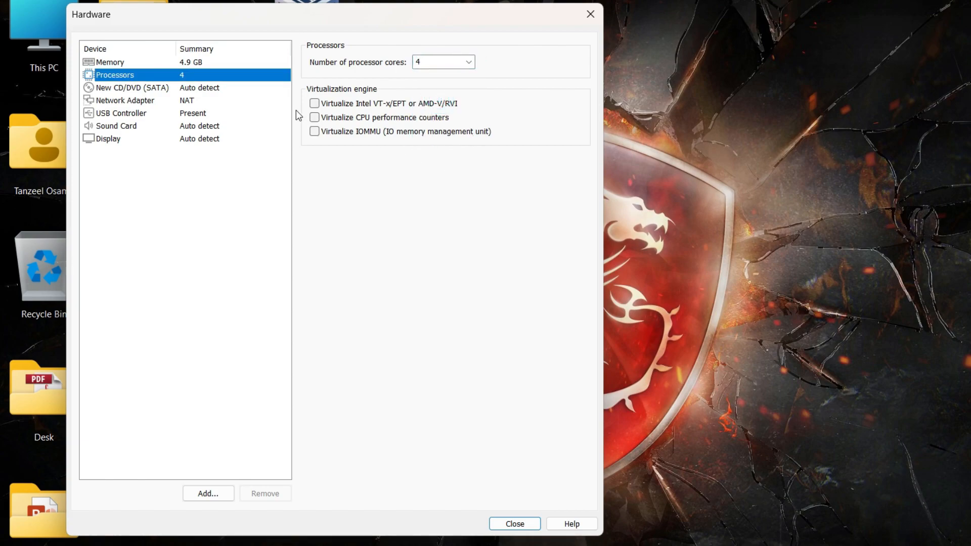
Step: Set the CD/DVD drive to use the macOS Monterey 12.5-21A5248p.iso image
left_click(241, 89)
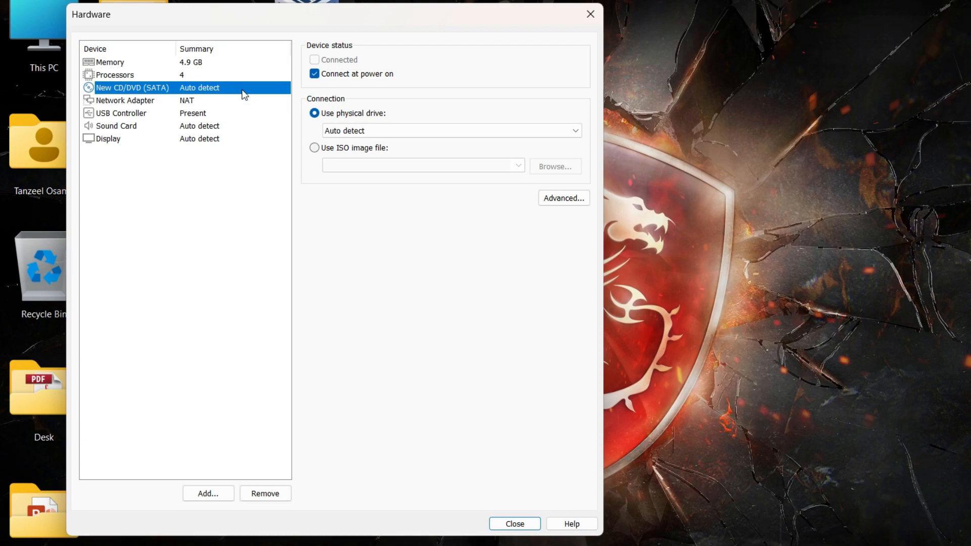
left_click(359, 150)
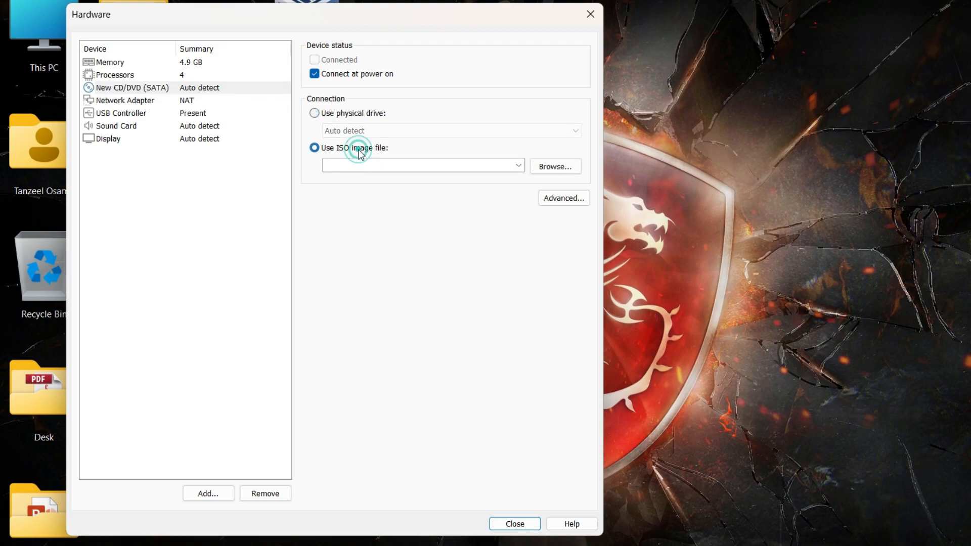
left_click(554, 162)
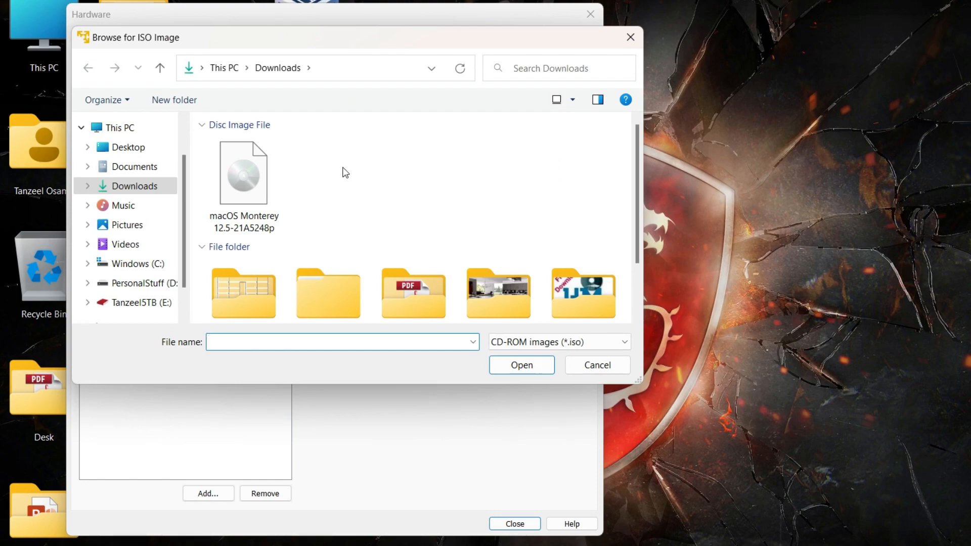
left_click(256, 158)
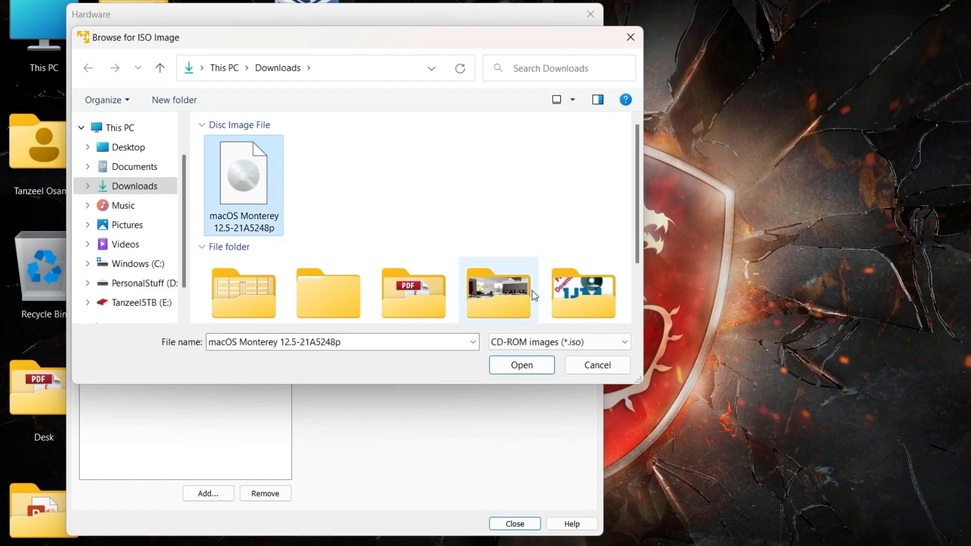
left_click(531, 367)
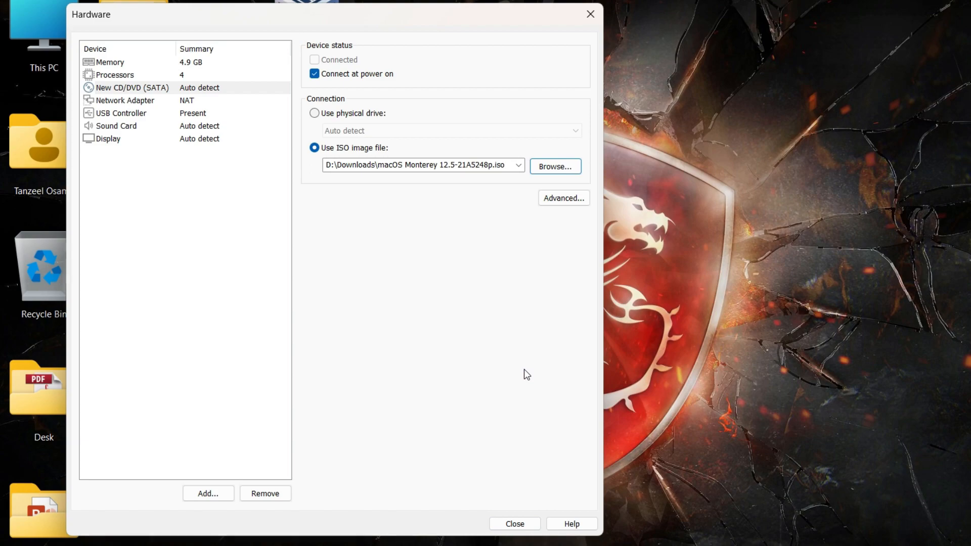
Step: Create the macOS 12 virtual machine and highlight step 5 about editing the VMX file
left_click(513, 525)
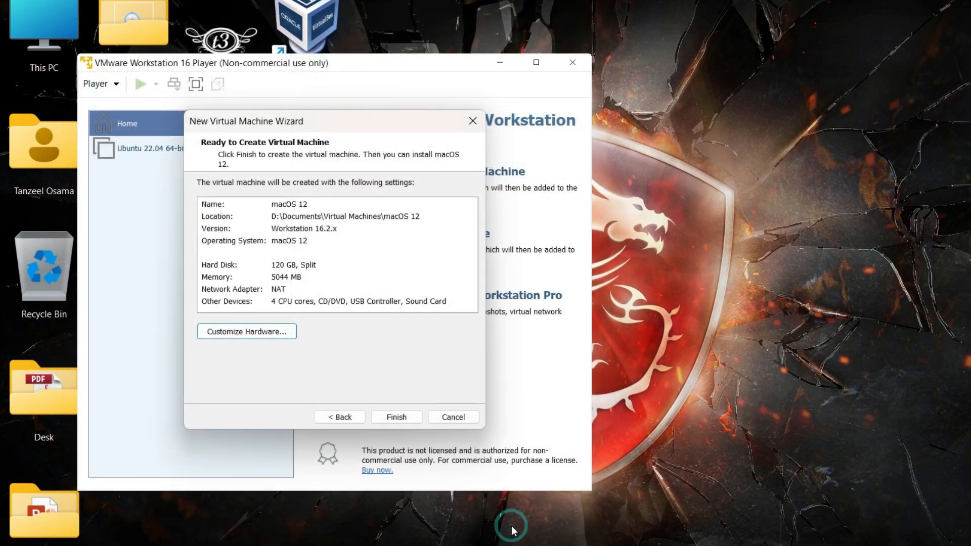
left_click(405, 415)
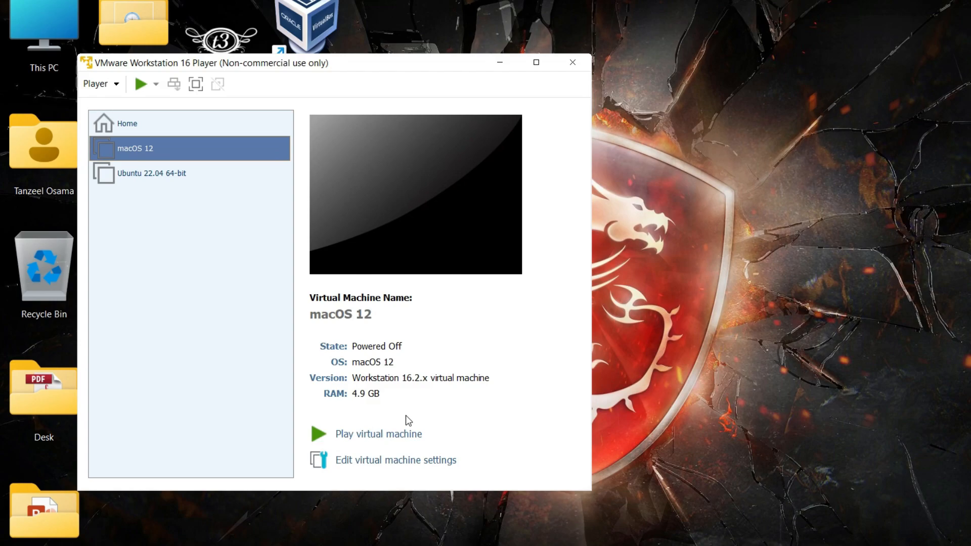
left_click(758, 545)
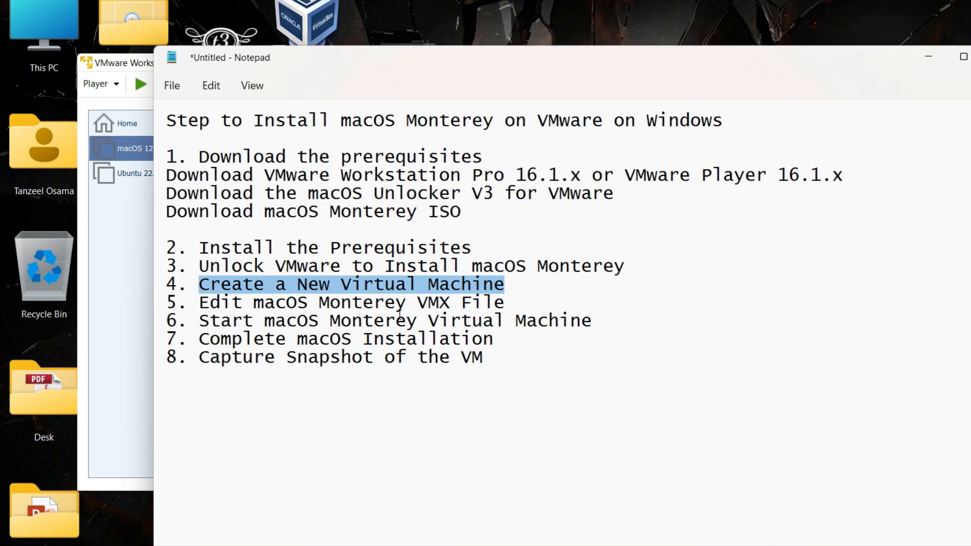
left_click_drag(199, 304, 514, 296)
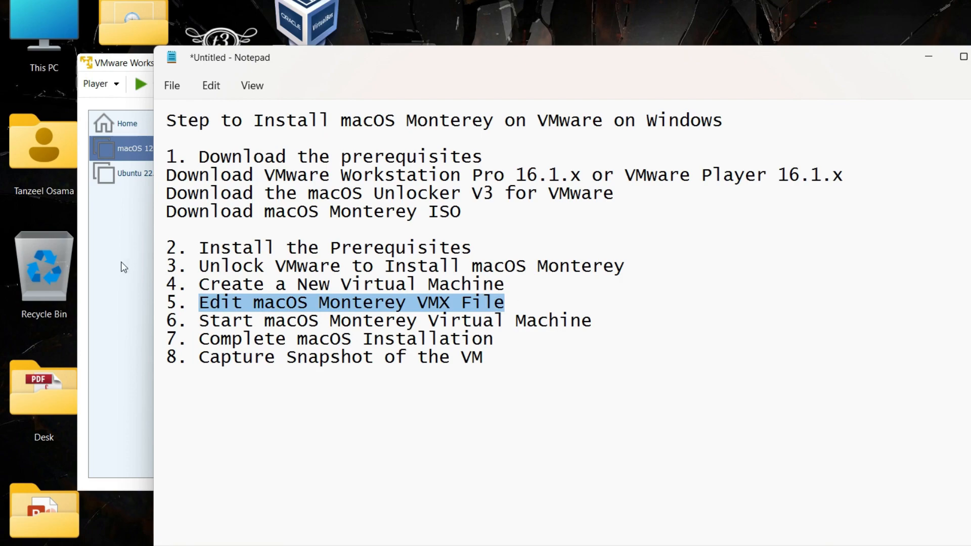
Step: Exit VMware Player and open This PC in File Explorer
left_click(110, 278)
left_click(115, 86)
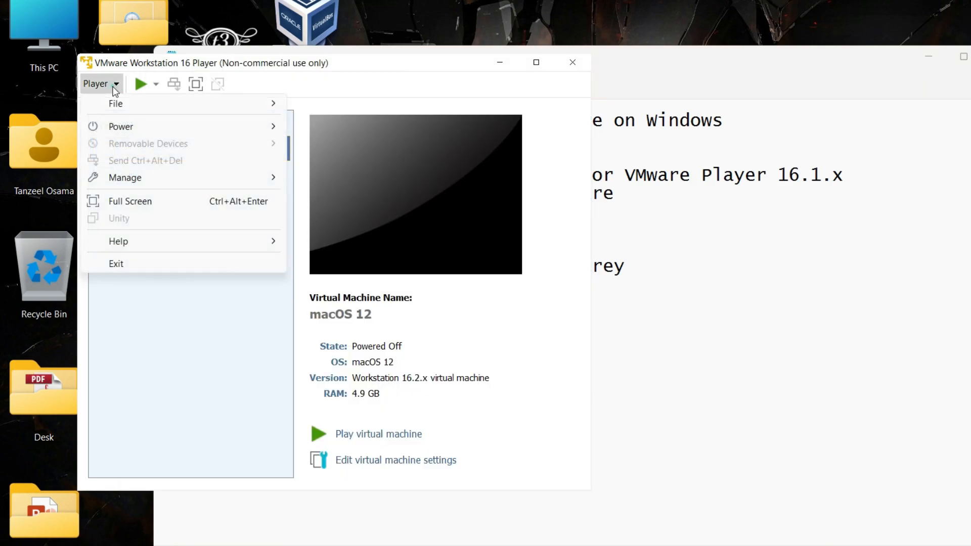
left_click(101, 264)
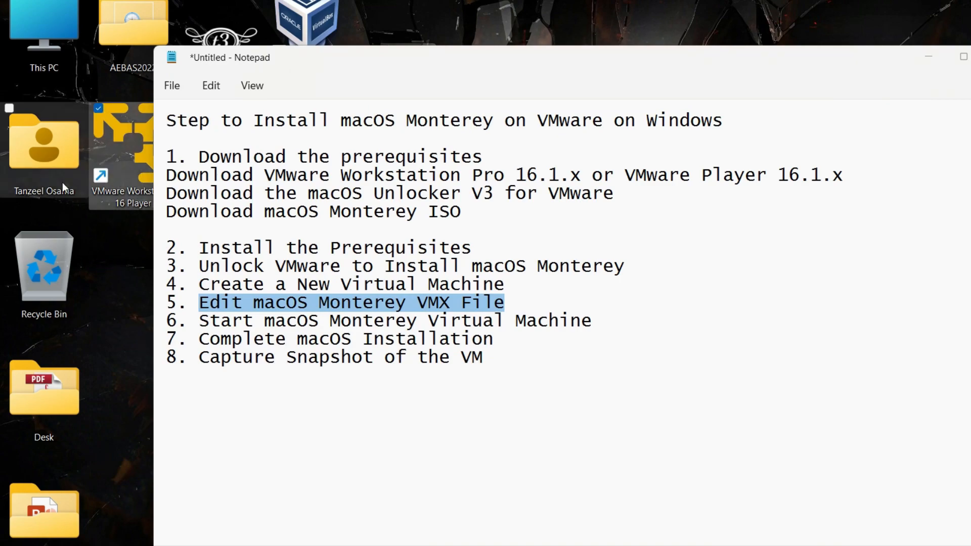
double_click(65, 45)
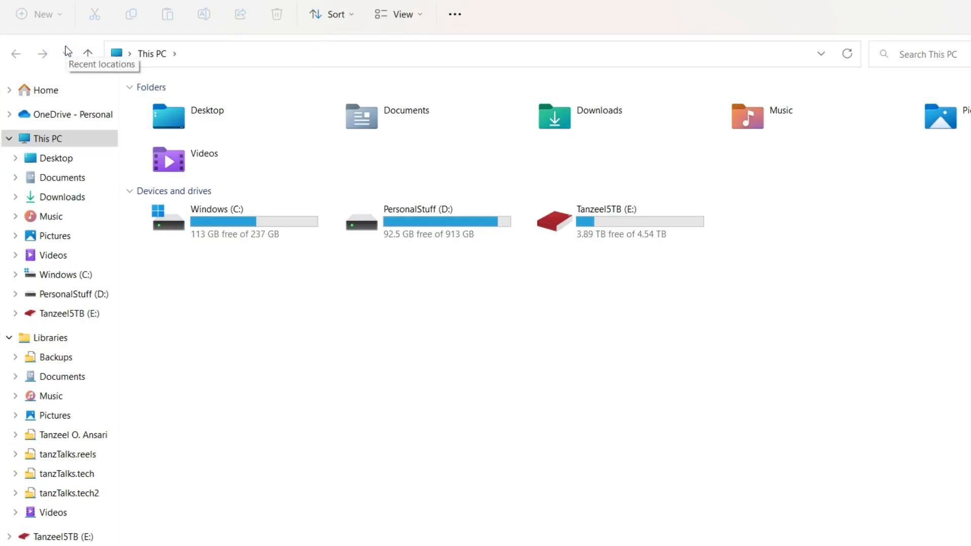
Step: Browse to Documents\Virtual Machines\macOS 12 and widen the Type column to show full type names
left_click(51, 181)
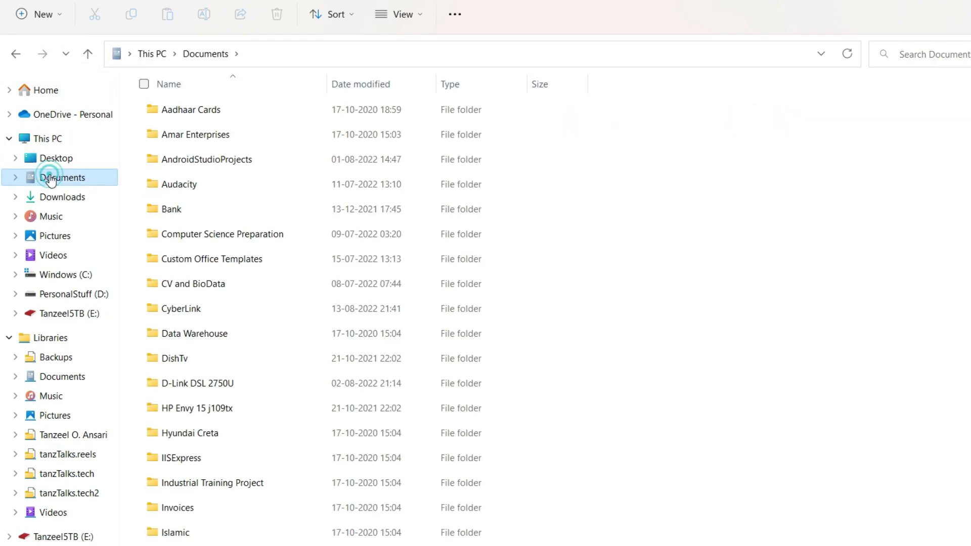
scroll(276, 256, "down", 1)
scroll(278, 258, "down", 7)
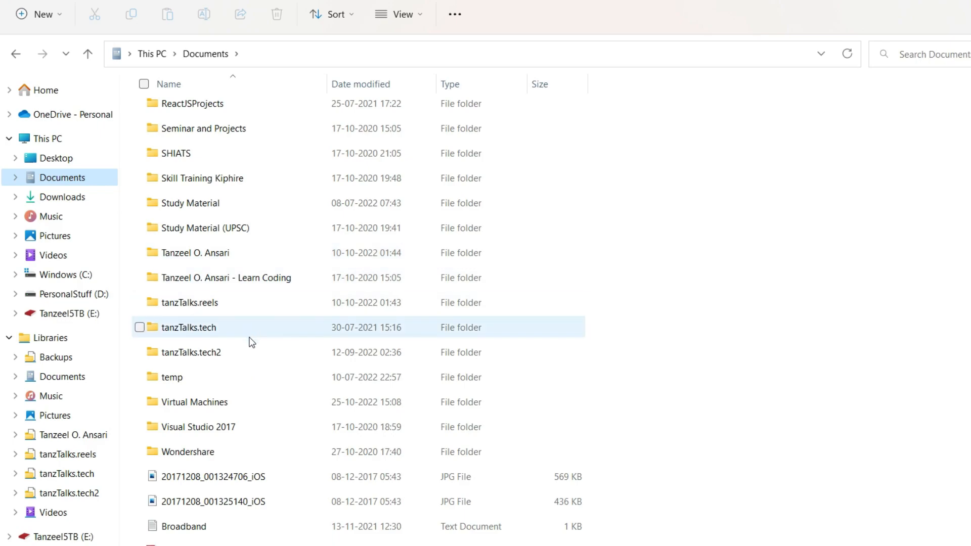
double_click(236, 398)
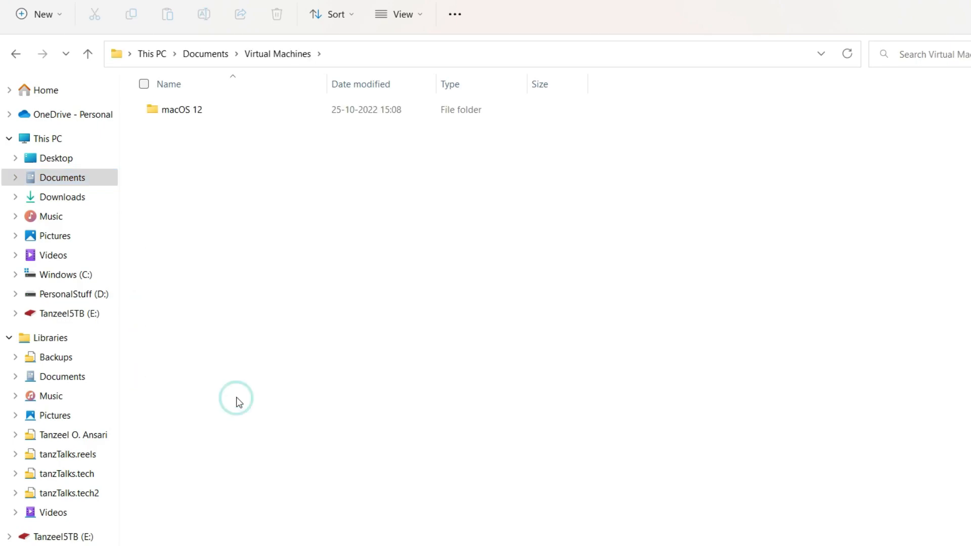
double_click(226, 118)
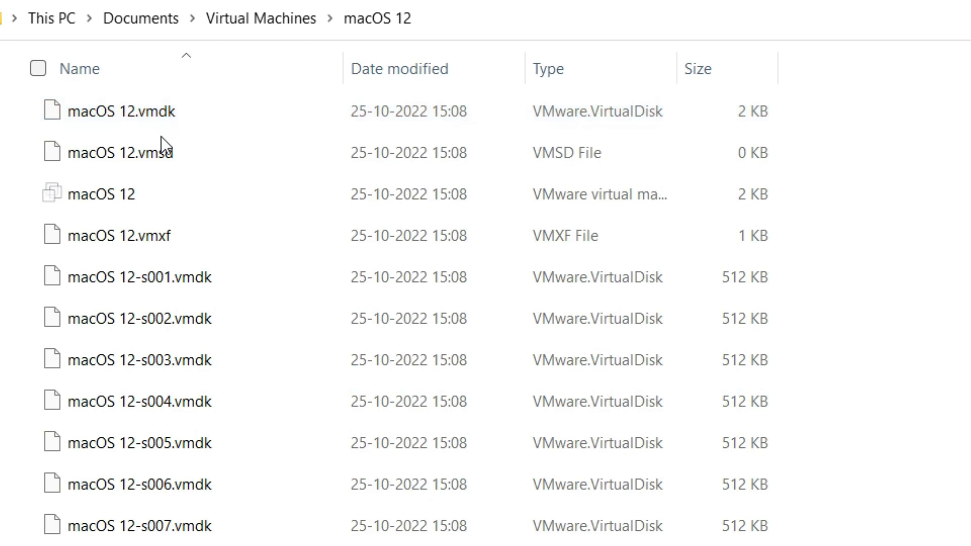
mouse_move(114, 205)
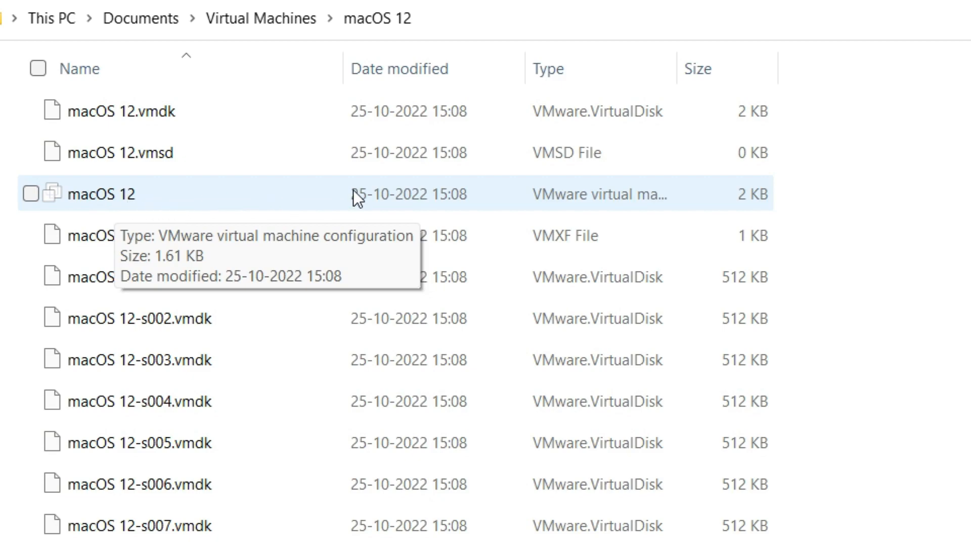
left_click_drag(676, 74, 815, 77)
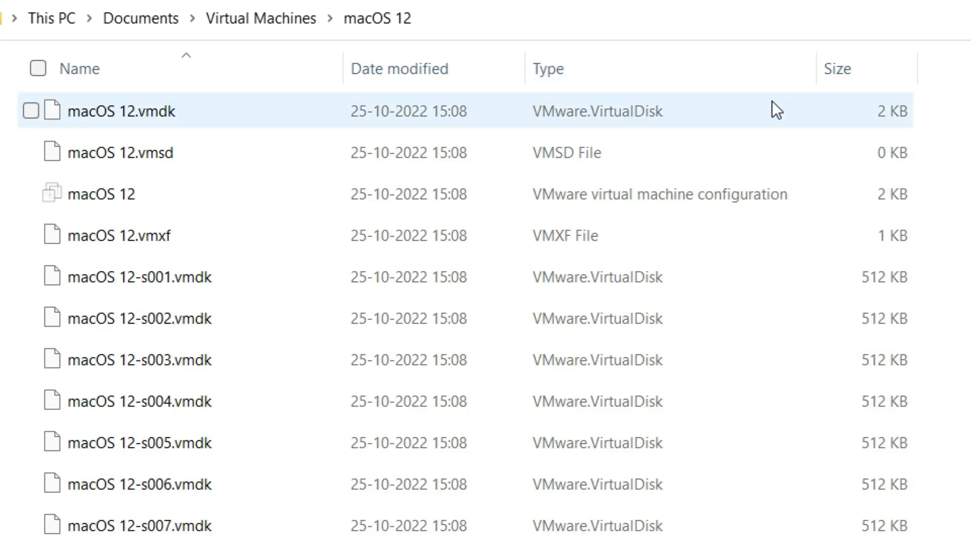
Step: Open the macOS 12 .vmx configuration file in Notepad using Open with > More apps
right_click(87, 197)
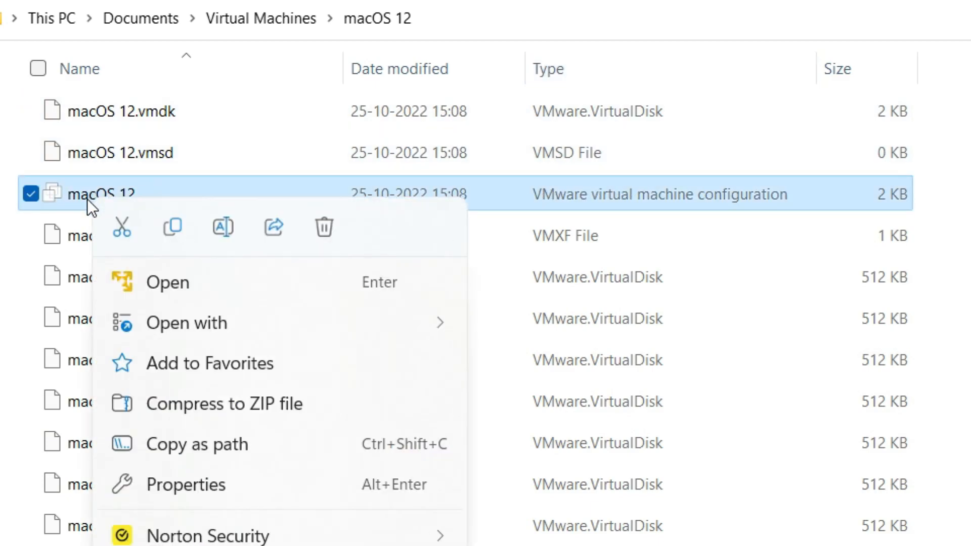
mouse_move(207, 324)
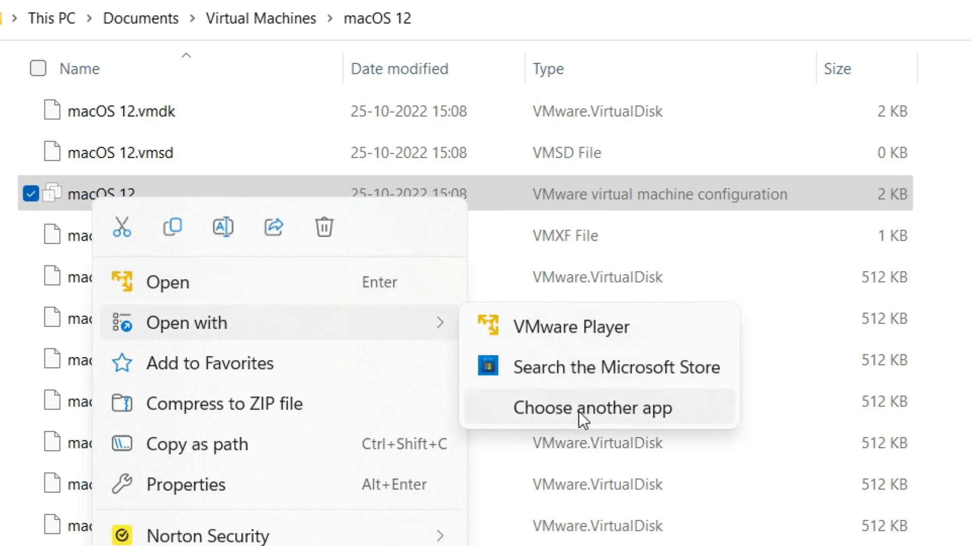
left_click(579, 411)
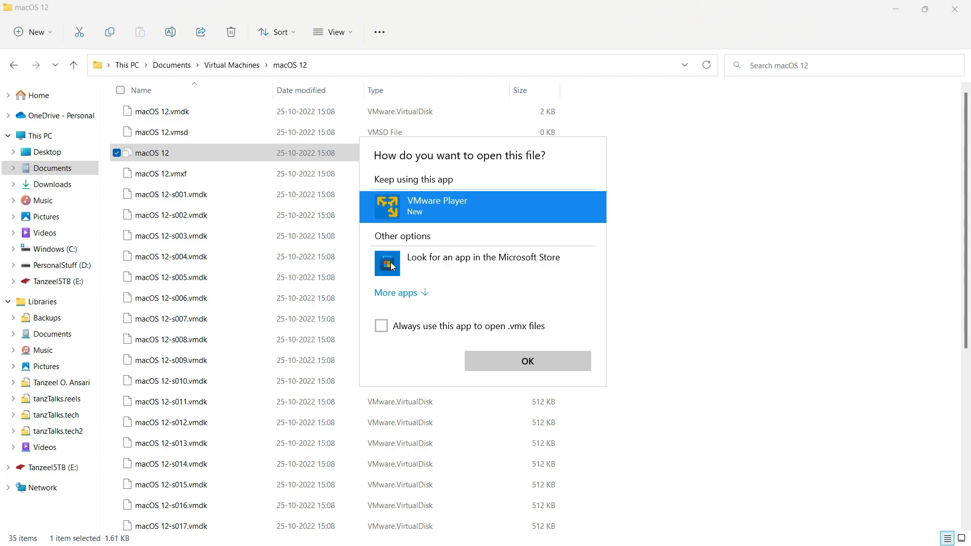
left_click(422, 295)
scroll(473, 298, "down", 3)
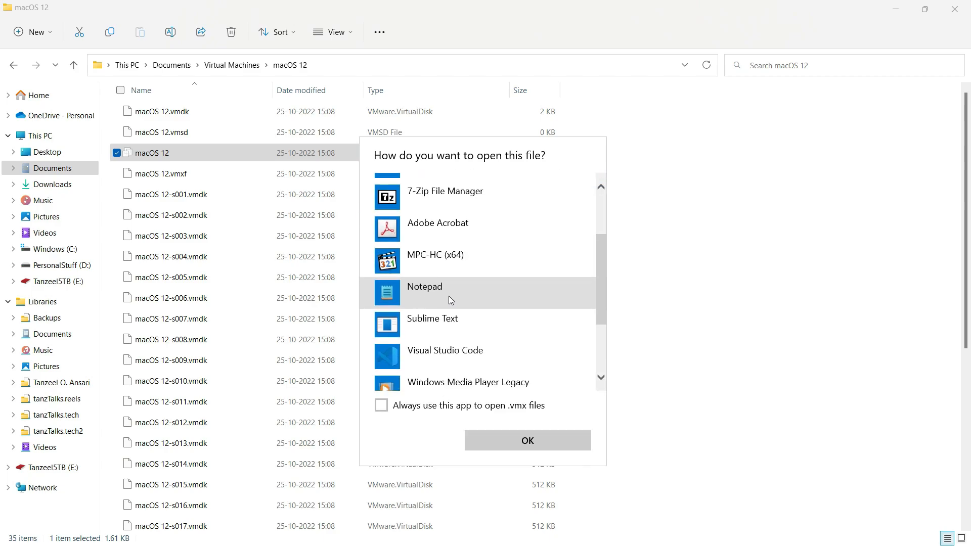
left_click(449, 298)
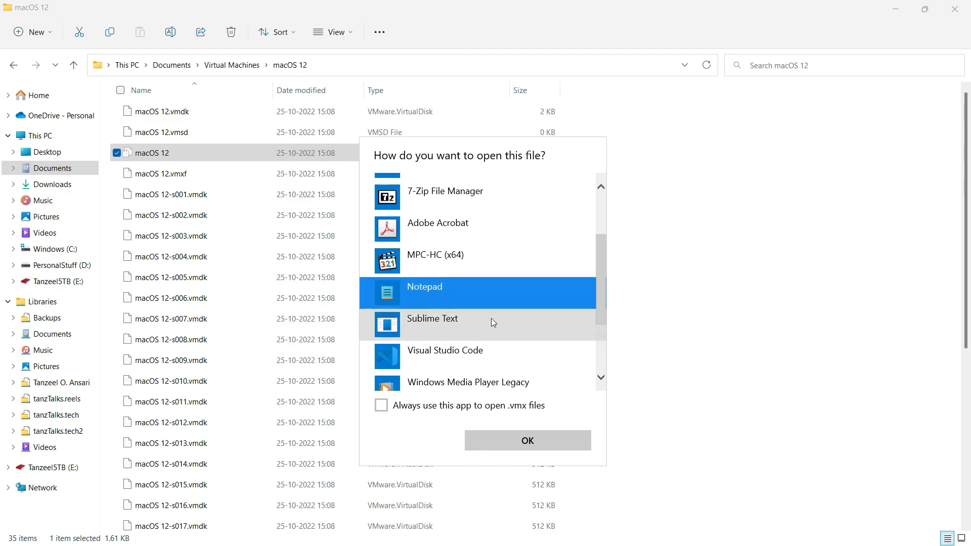
left_click(523, 443)
scroll(488, 387, "down", 8)
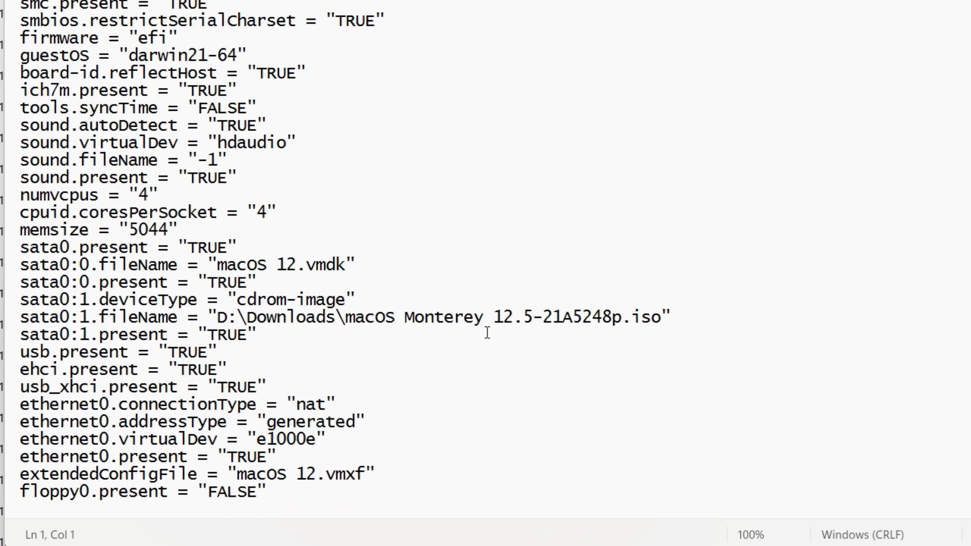
Step: Append smc.version="0" as the last line of the macOS 12 .vmx file, save, and close Notepad
left_click(539, 501)
type("smc.")
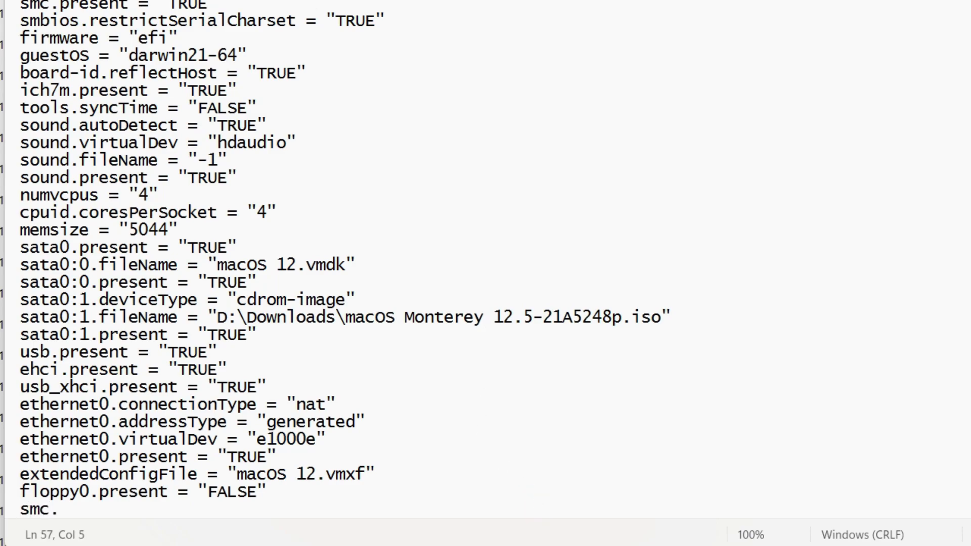
type("version")
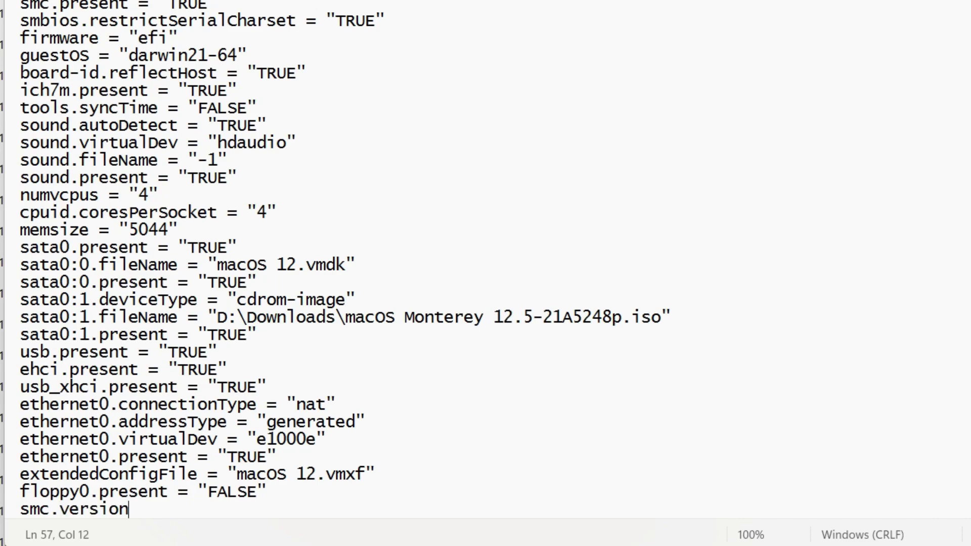
type("=\"0\"")
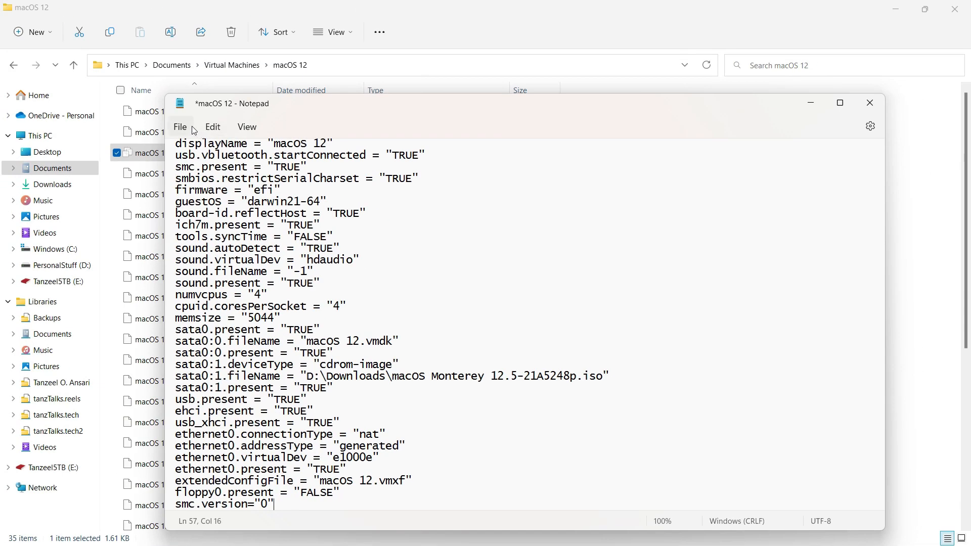
left_click(193, 130)
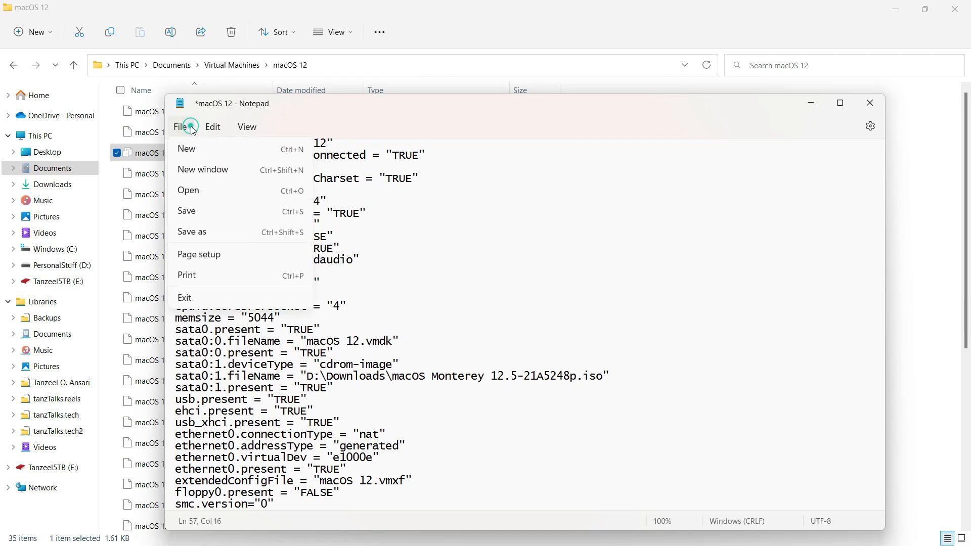
left_click(213, 219)
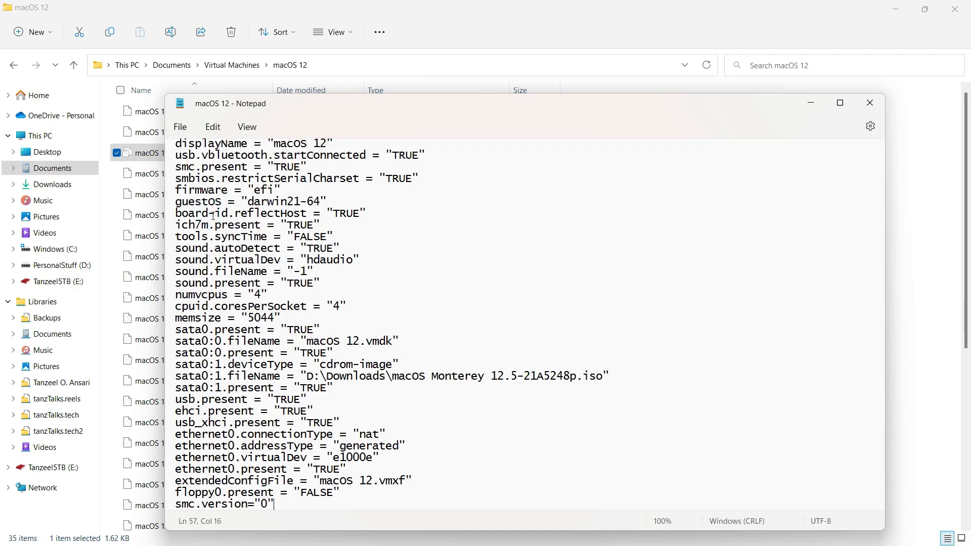
left_click(870, 103)
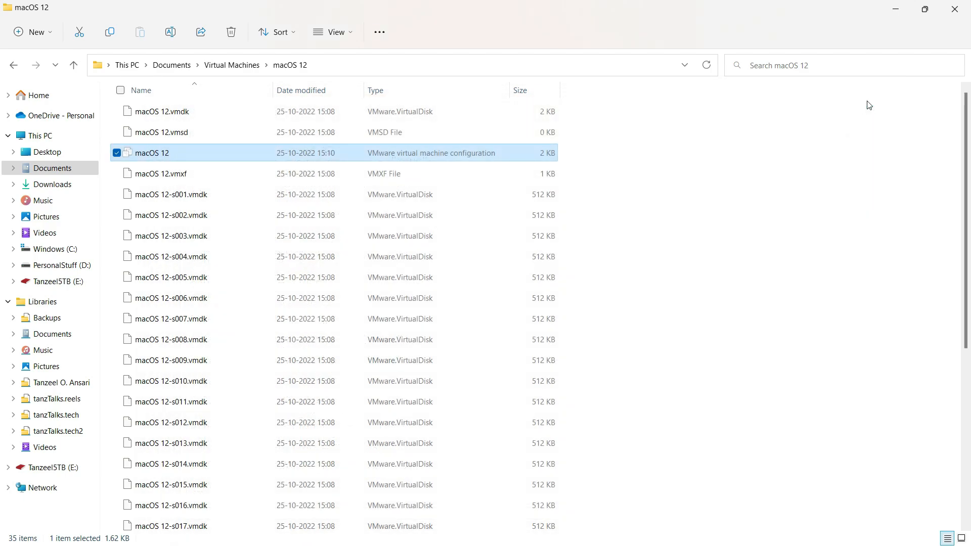
Step: Close File Explorer and highlight step 6, Start macOS Monterey Virtual Machine, in the notes
left_click(955, 8)
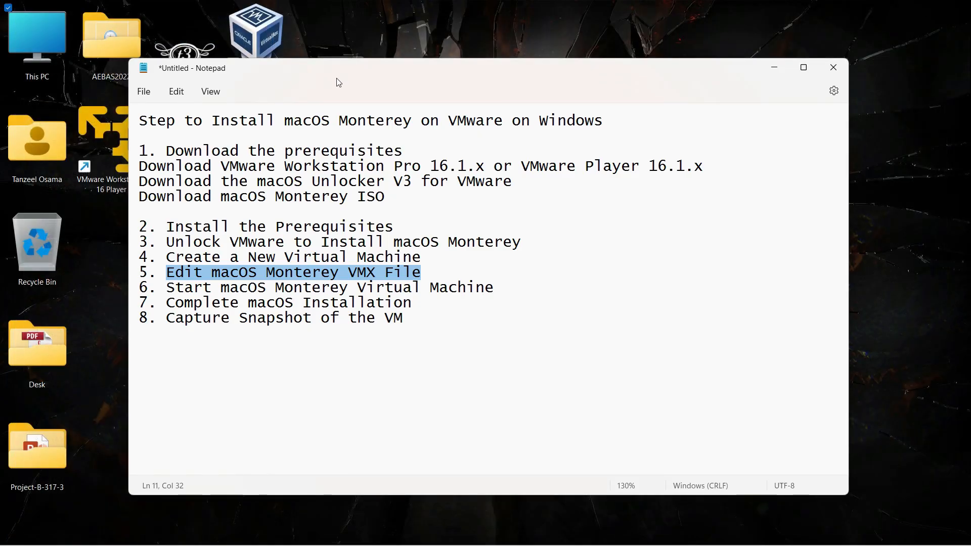
left_click(168, 288)
left_click_drag(168, 291, 505, 290)
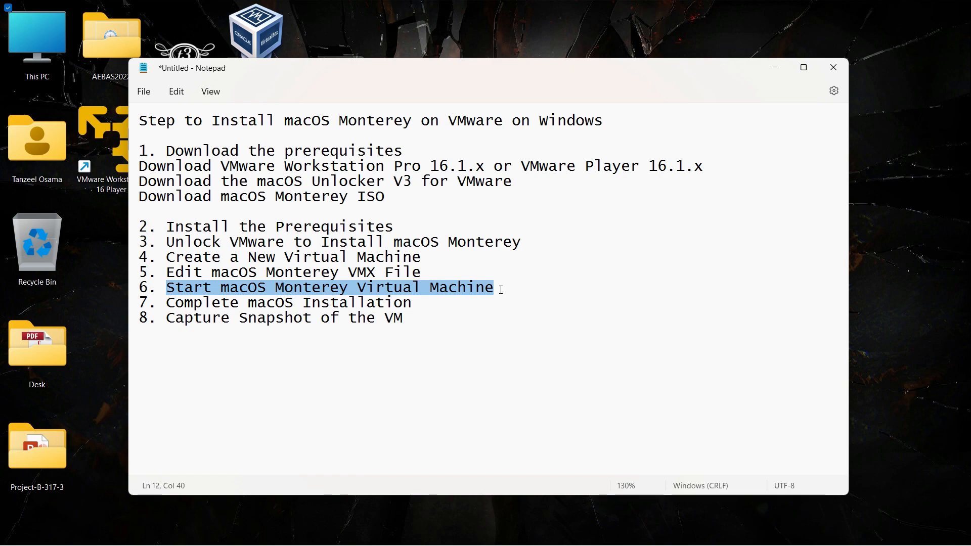
Step: Launch VMware Workstation 16 Player and power on the macOS 12 virtual machine
left_click(116, 235)
double_click(108, 167)
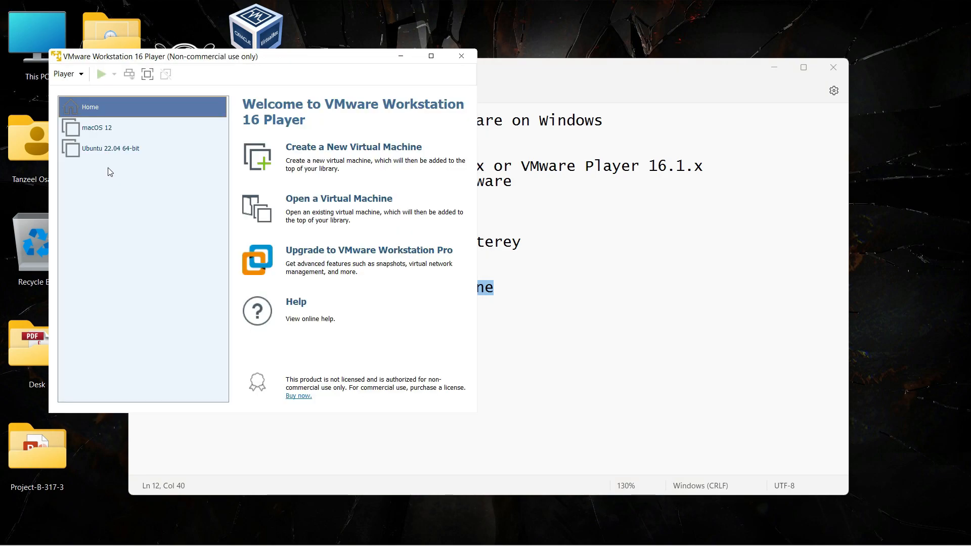
left_click(108, 131)
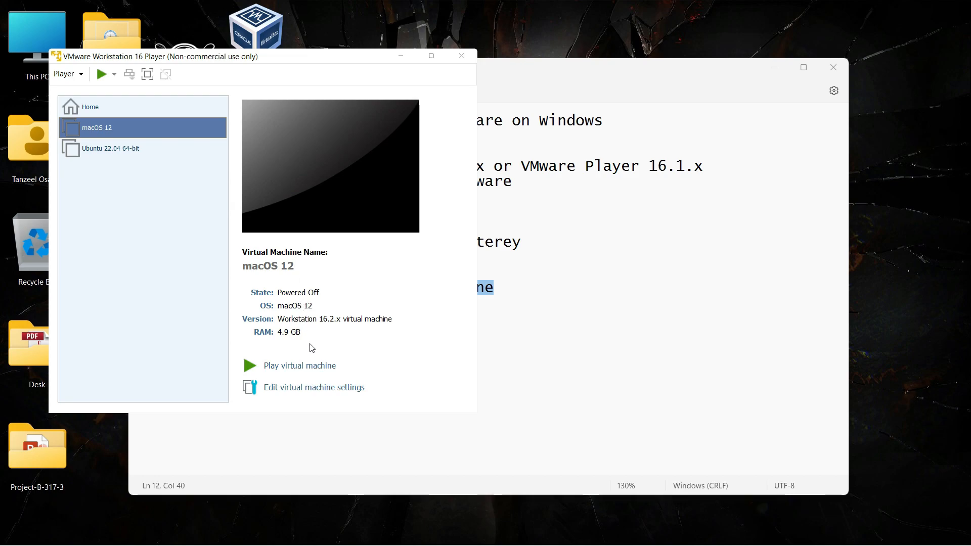
left_click(311, 375)
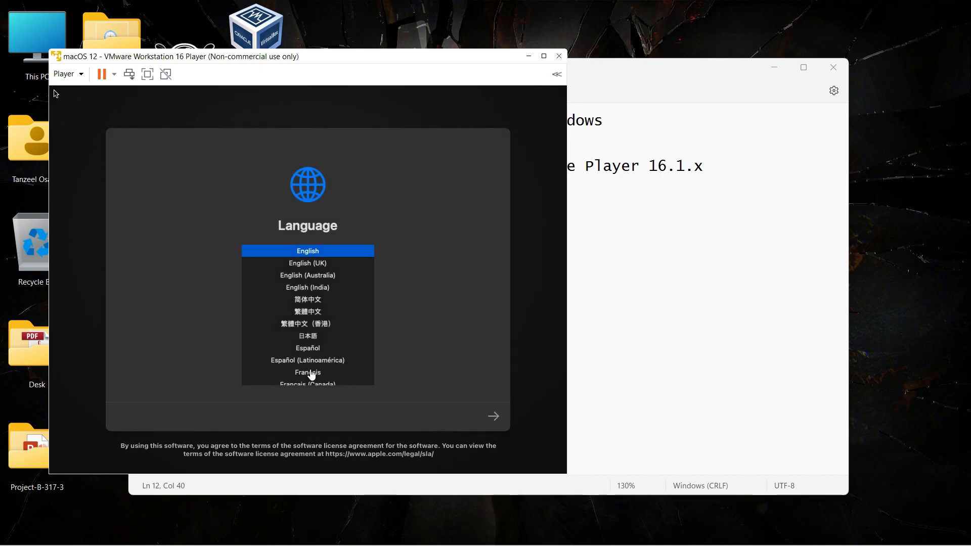
Step: Maximize the VM window, keep English on the Language screen, and launch Disk Utility from Recovery
left_click(545, 56)
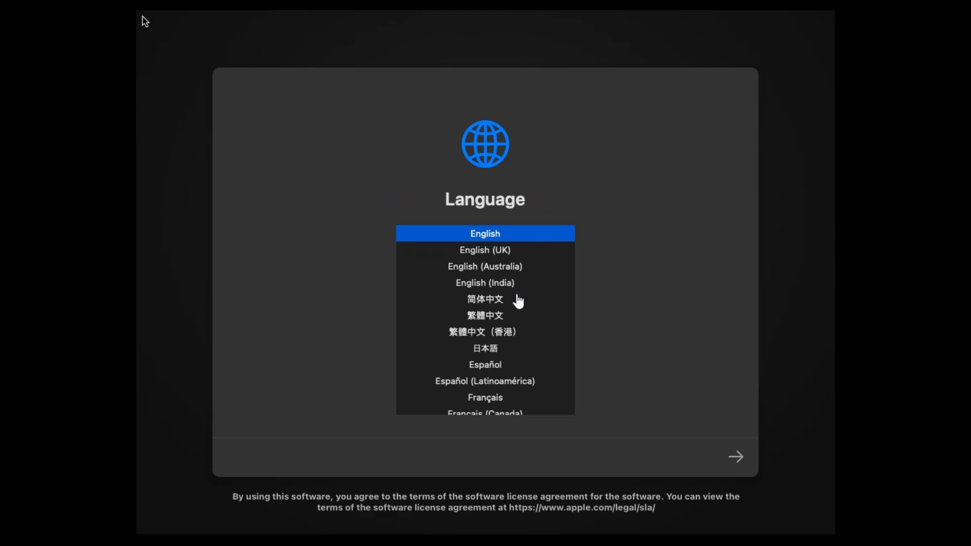
left_click(737, 457)
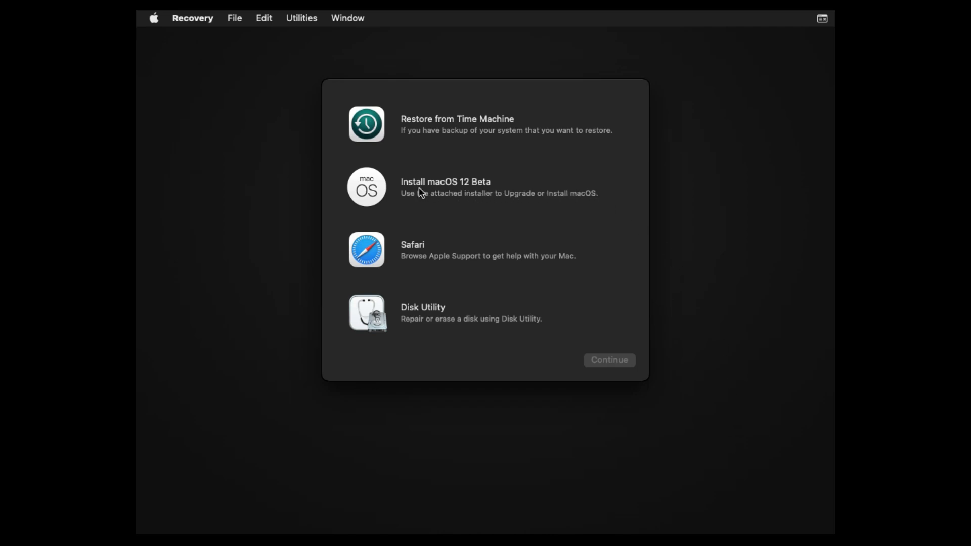
left_click(448, 327)
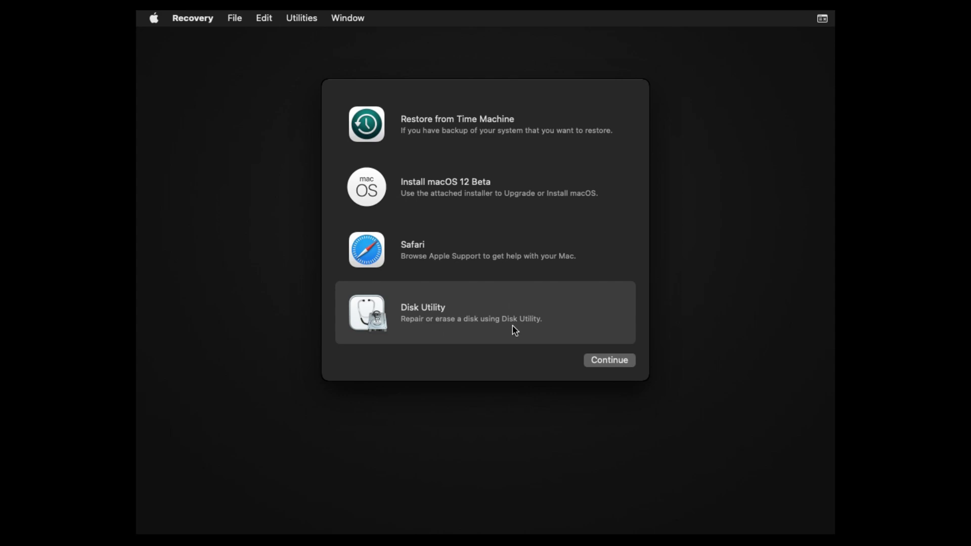
left_click(596, 361)
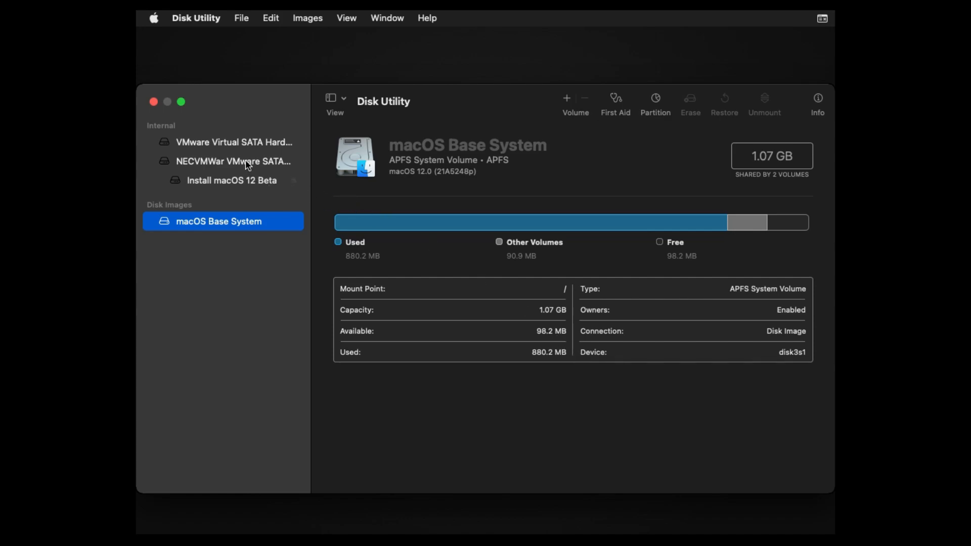
Step: Erase the VMware Virtual SATA Hard Drive as an APFS volume named macOS12HD
left_click(252, 147)
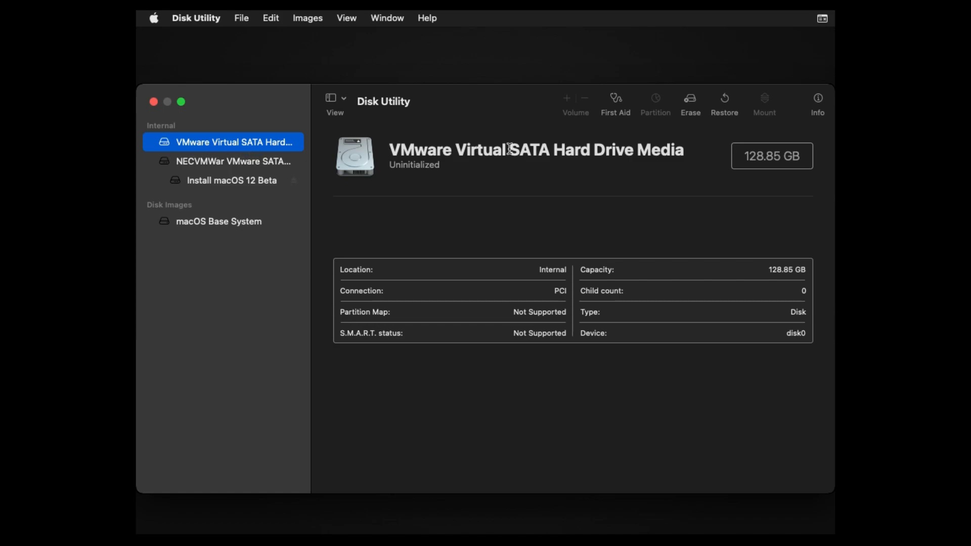
left_click(691, 101)
type("mac")
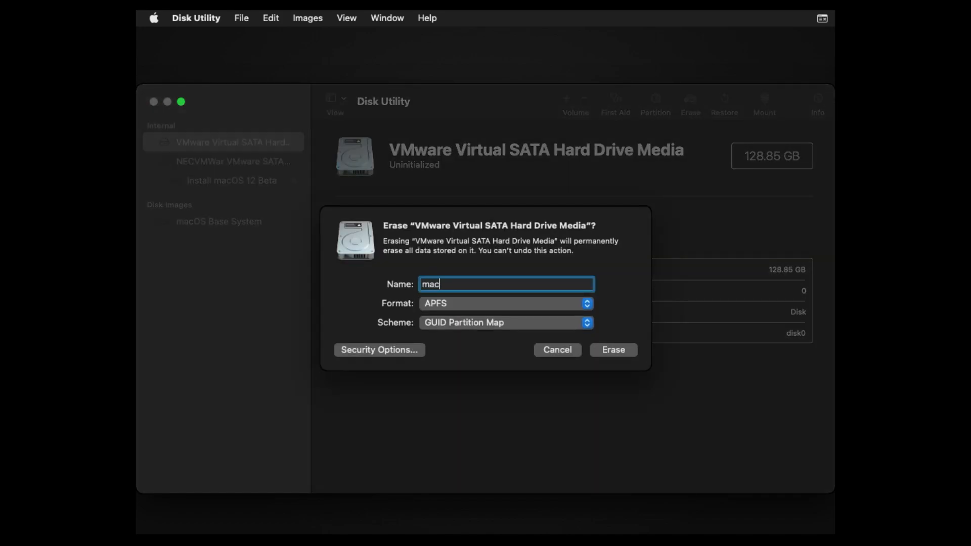
type("OS12HD")
left_click(620, 354)
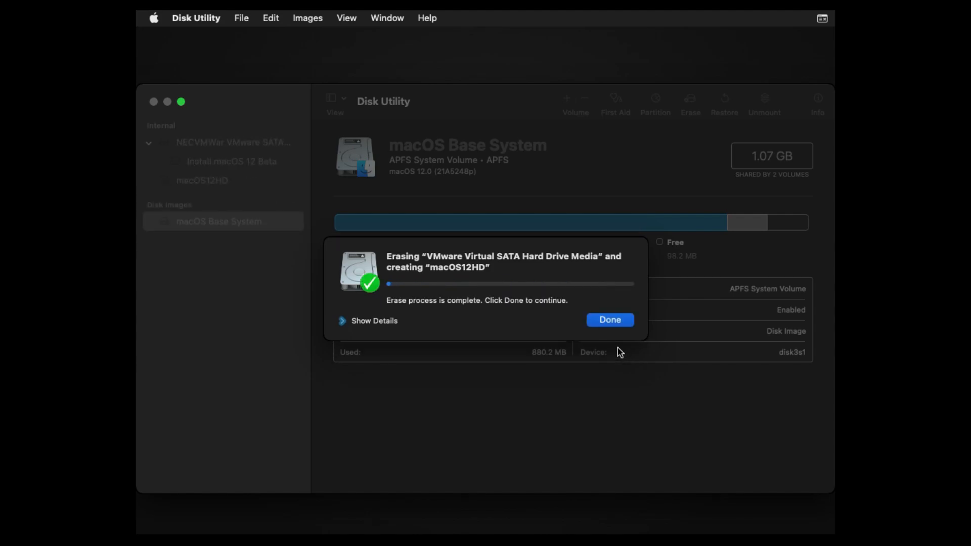
left_click(622, 323)
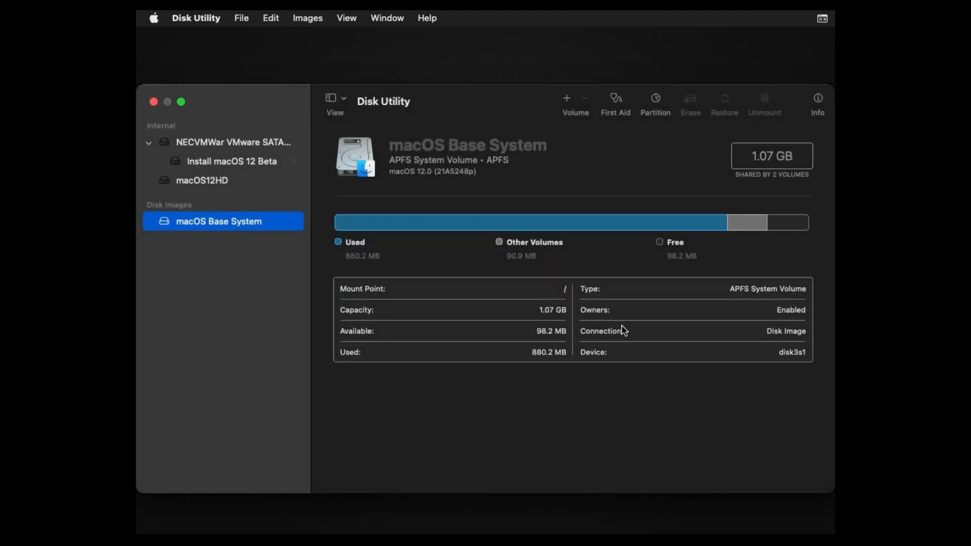
Step: Quit Disk Utility and start the Install macOS 12 Beta installer past its welcome page
left_click(154, 103)
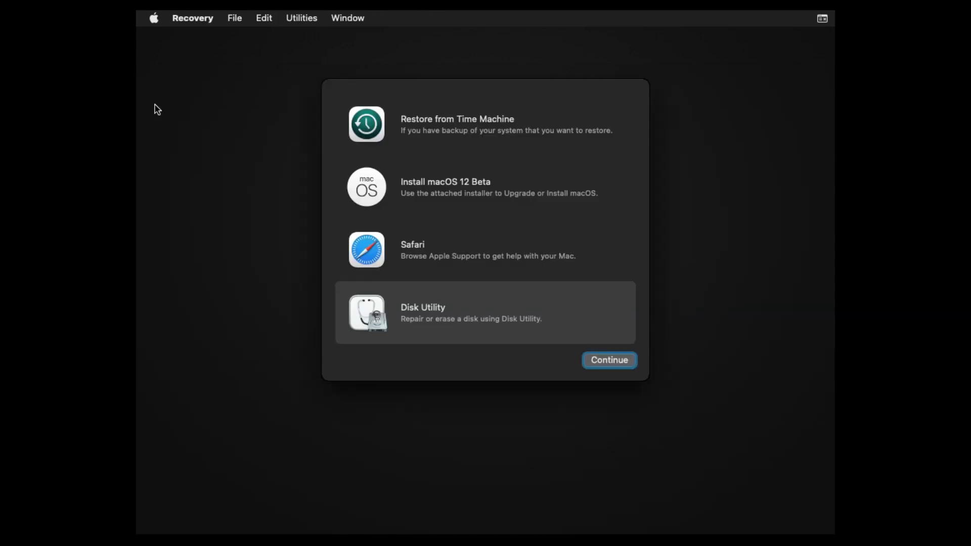
left_click(481, 191)
left_click(631, 363)
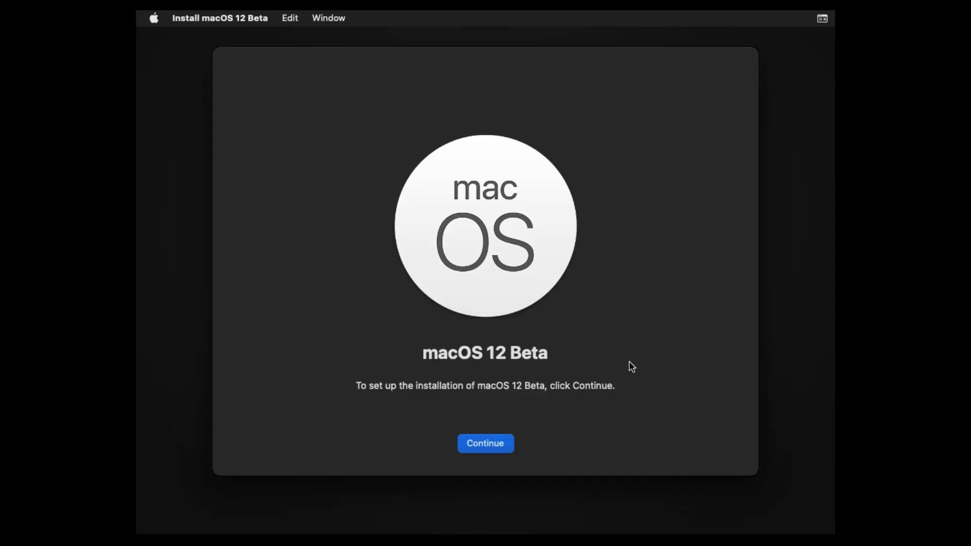
left_click(488, 447)
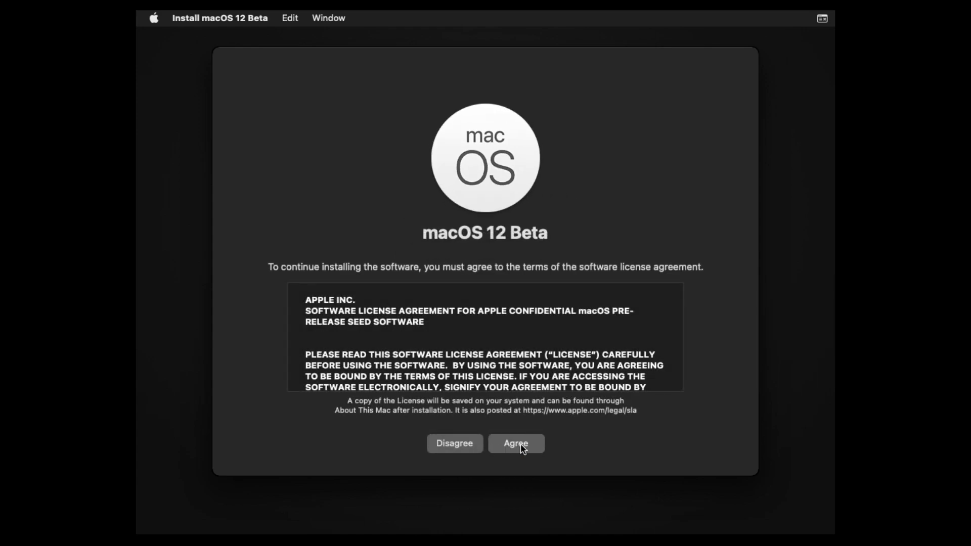
Step: Agree to the license and install macOS 12 Beta onto the macOS12HD disk
left_click(522, 448)
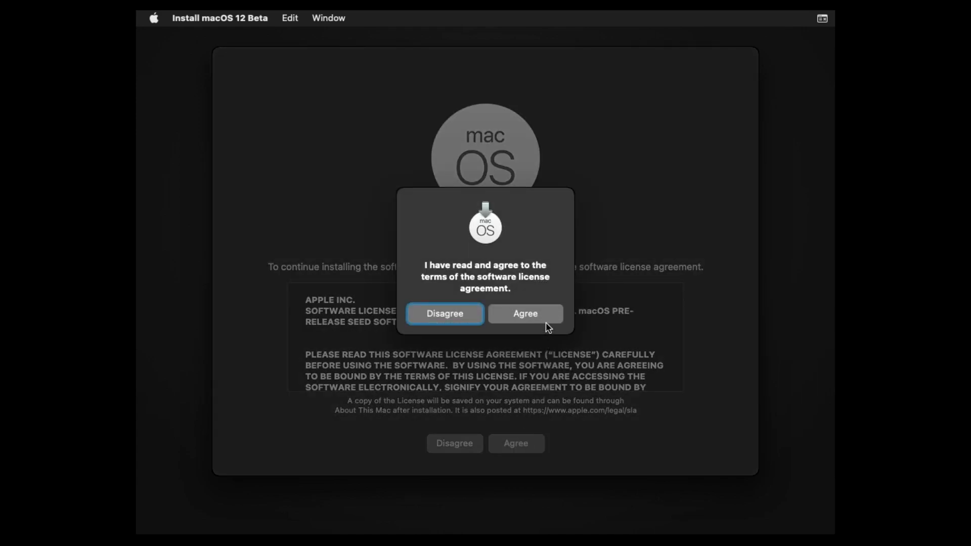
left_click(546, 323)
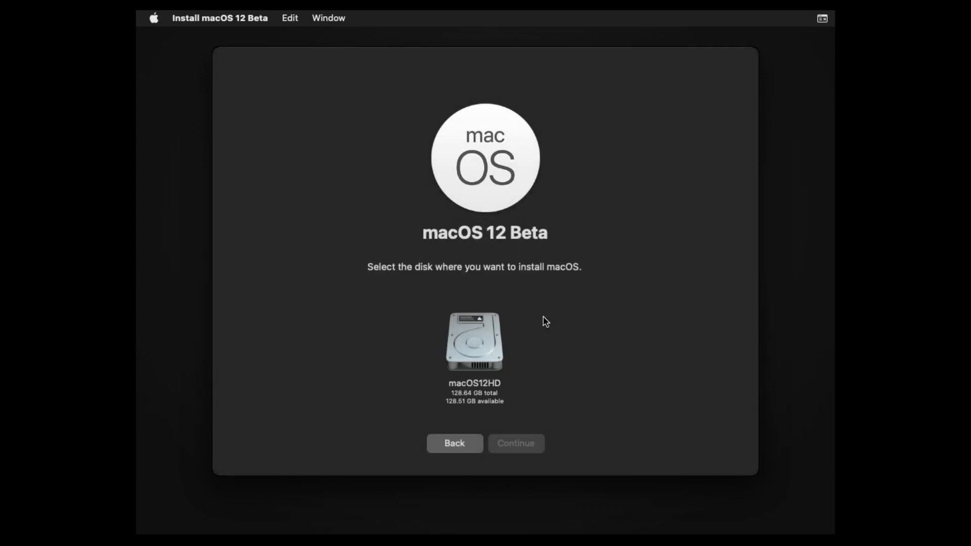
left_click(491, 344)
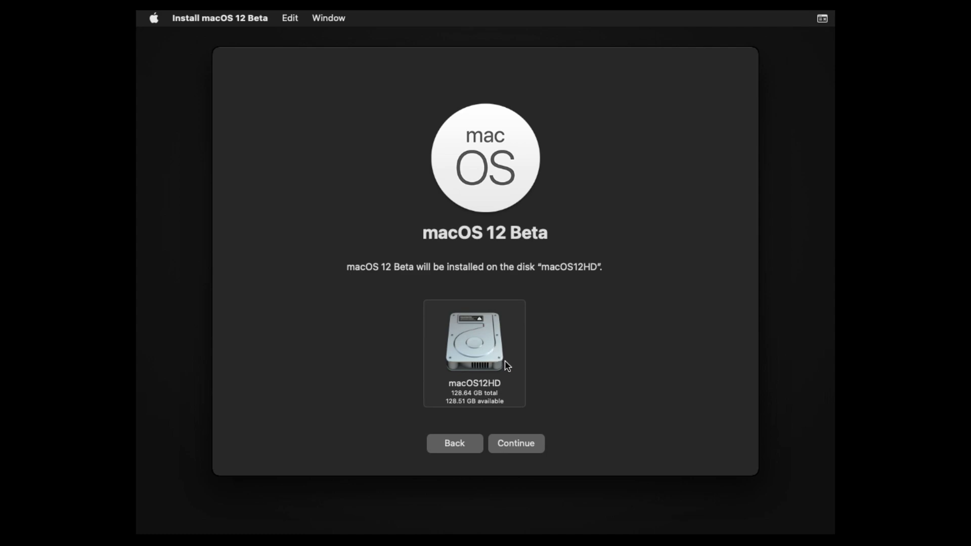
left_click(517, 444)
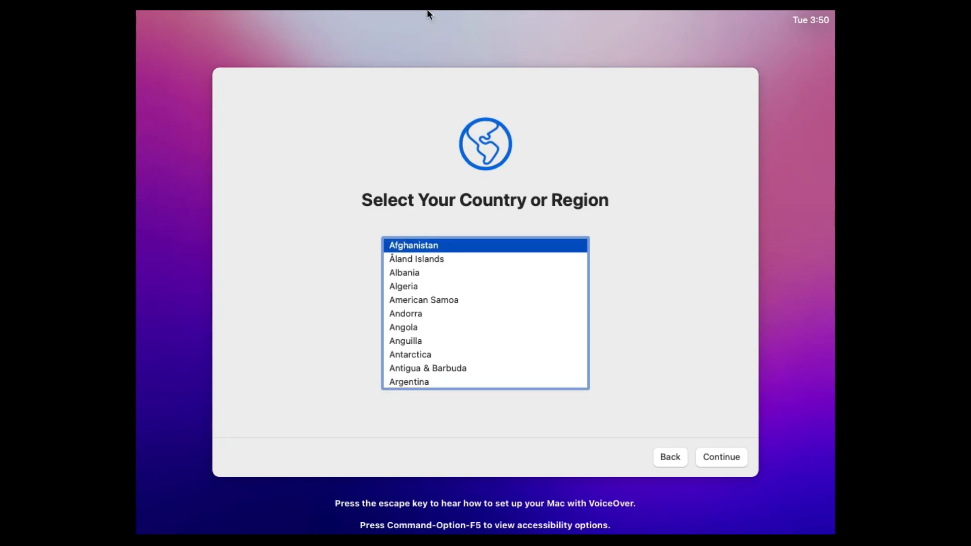
Step: Choose India as the country, accept the suggested languages, and skip accessibility setup
scroll(436, 342, "down", 10)
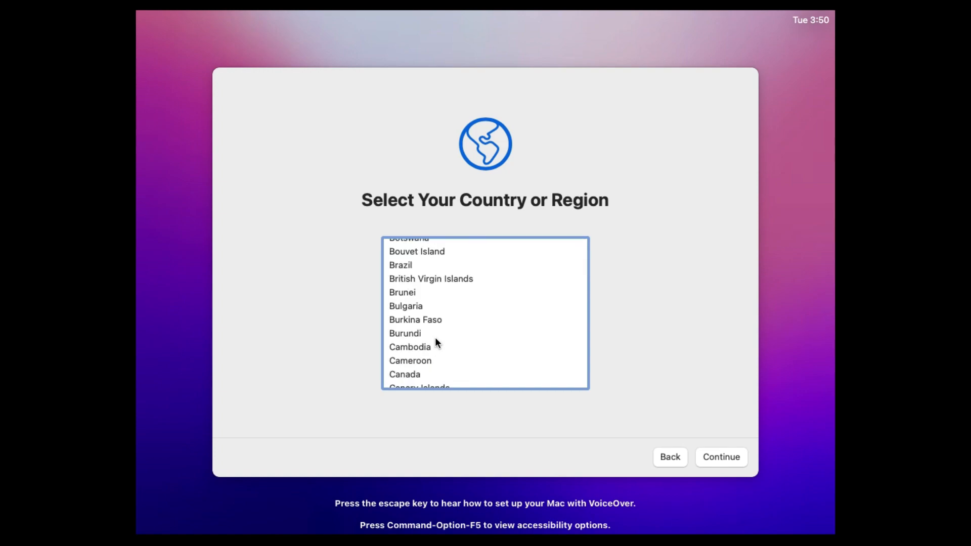
scroll(436, 342, "down", 10)
scroll(435, 343, "down", 5)
scroll(435, 343, "down", 10)
scroll(447, 313, "up", 1)
scroll(447, 311, "up", 2)
left_click(407, 279)
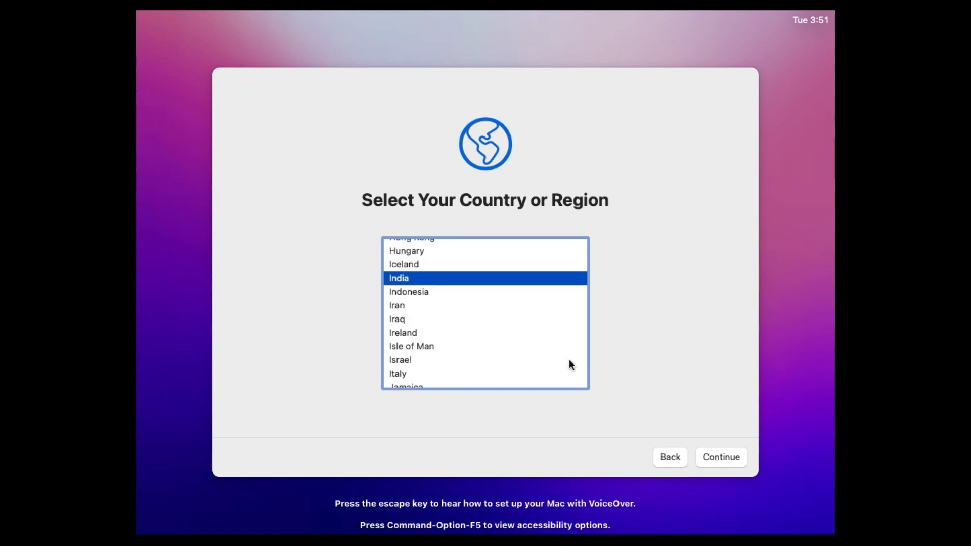
left_click(711, 457)
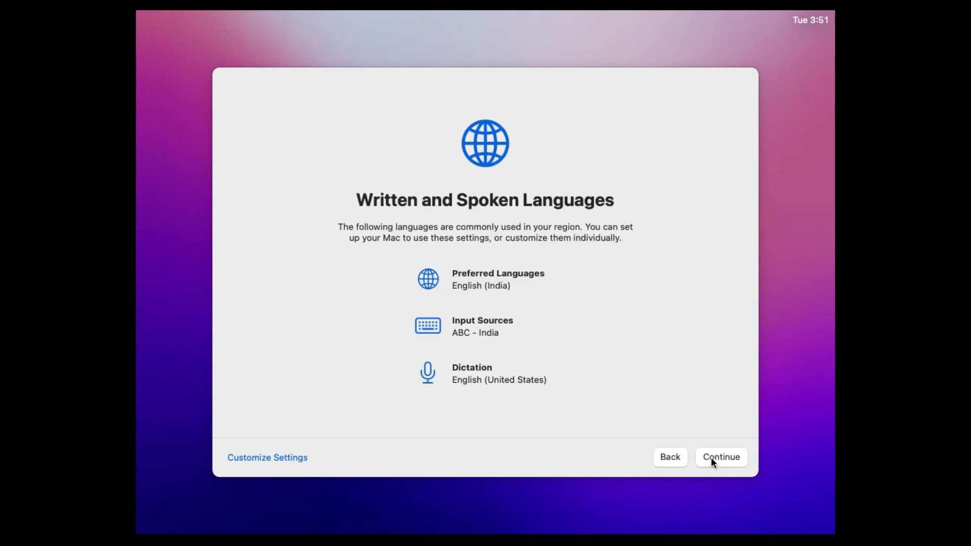
left_click(711, 457)
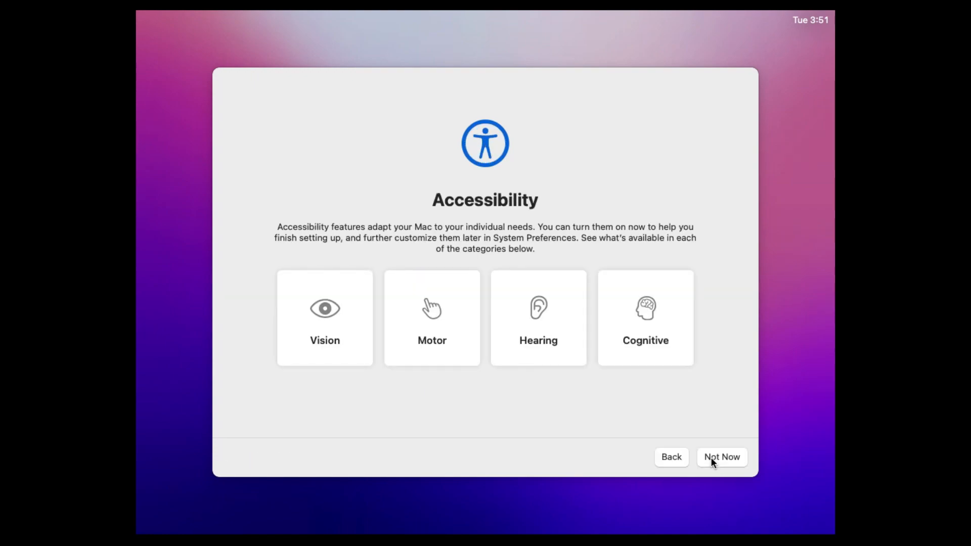
left_click(711, 457)
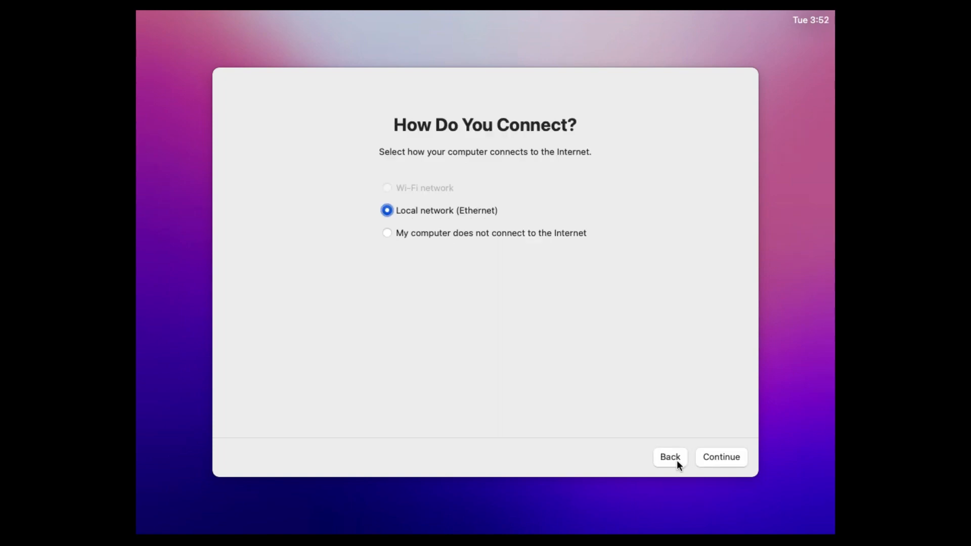
Step: Set up without an internet connection and continue past the Data & Privacy page
left_click(530, 231)
left_click(706, 460)
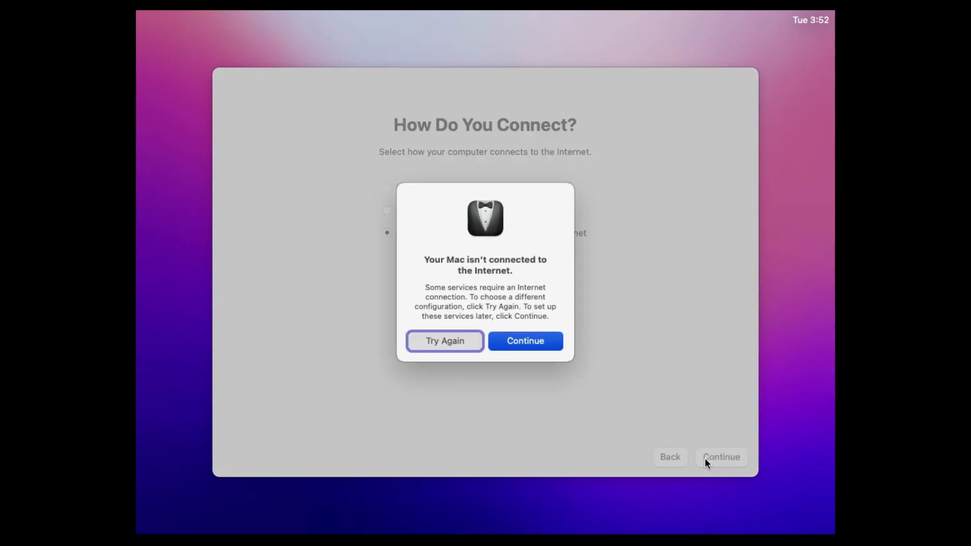
left_click(517, 342)
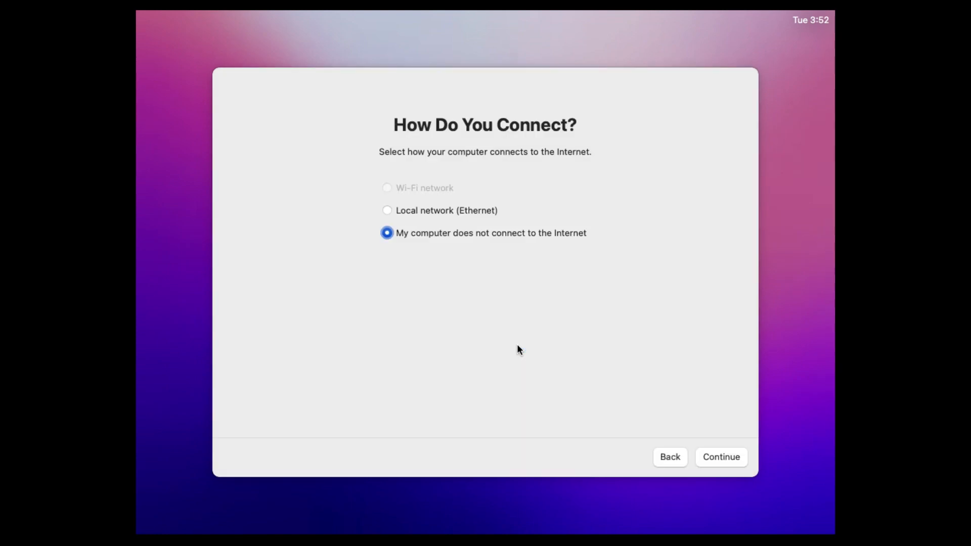
left_click(714, 459)
left_click(714, 460)
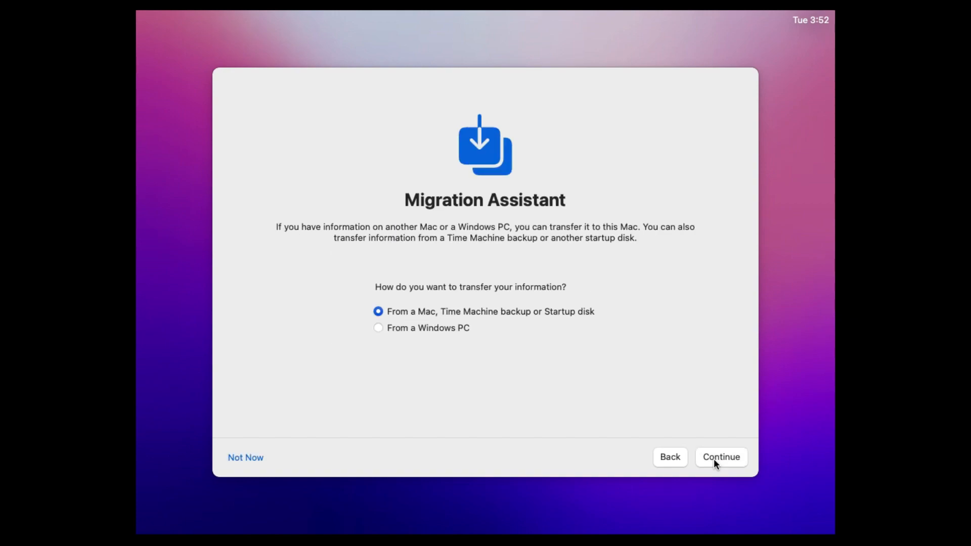
Step: Skip migrating data from another computer and agree to the macOS terms and conditions
left_click(259, 463)
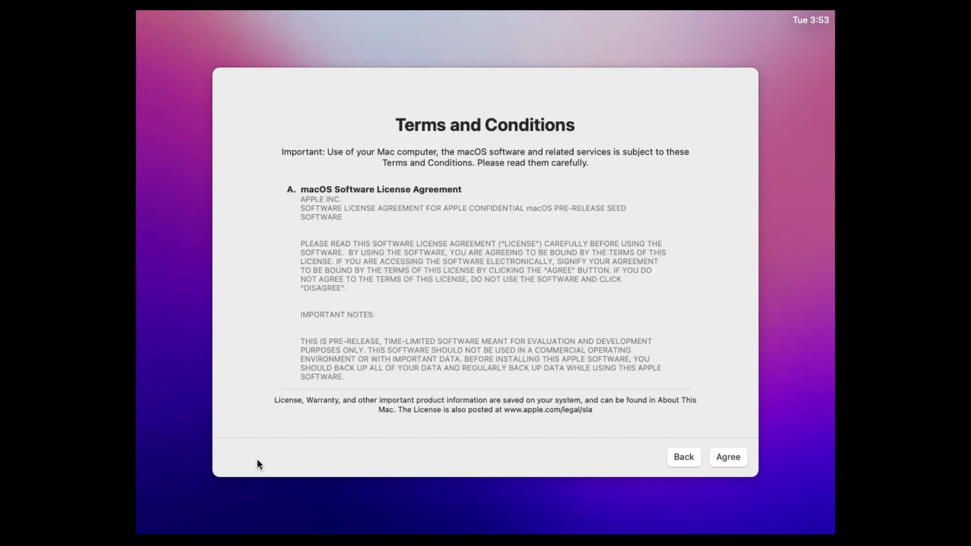
left_click(734, 455)
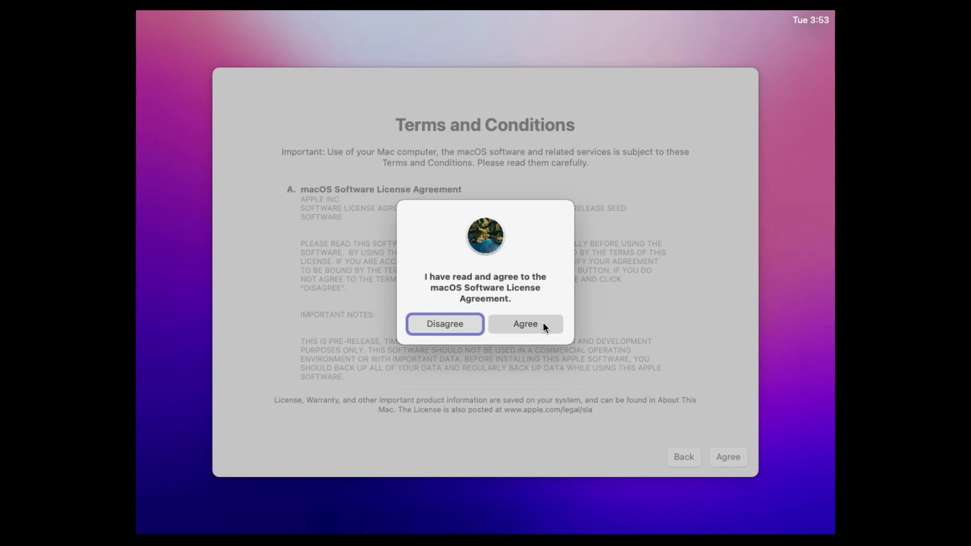
left_click(543, 325)
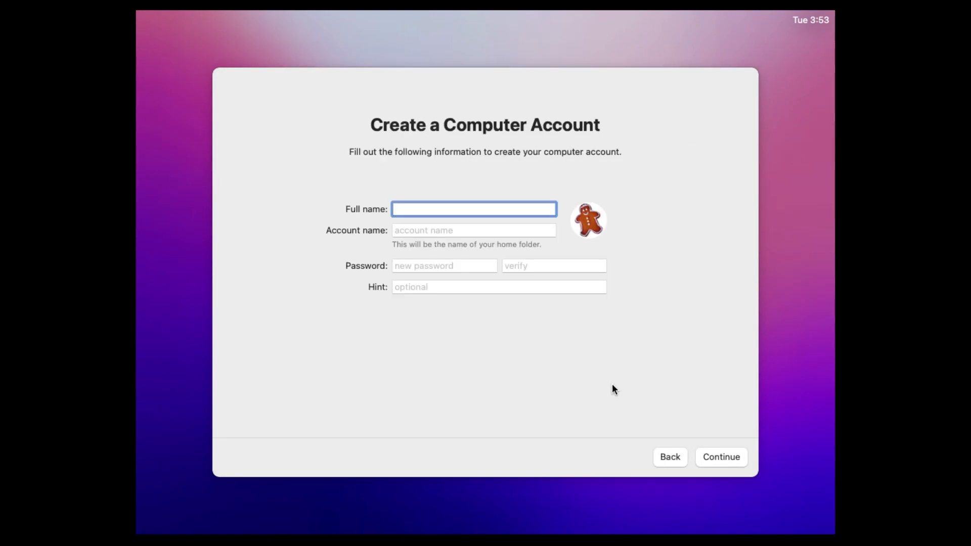
Step: Enter the user's full name, keep the suggested account name, set and verify the password, add hint 16
type("Tanzeel Osama")
key("Tab")
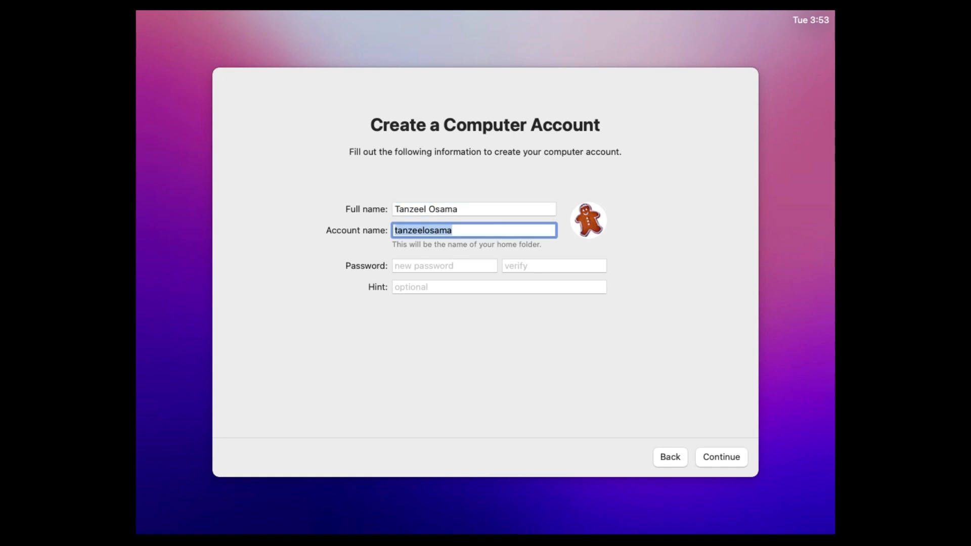
key("Tab")
type("••••••")
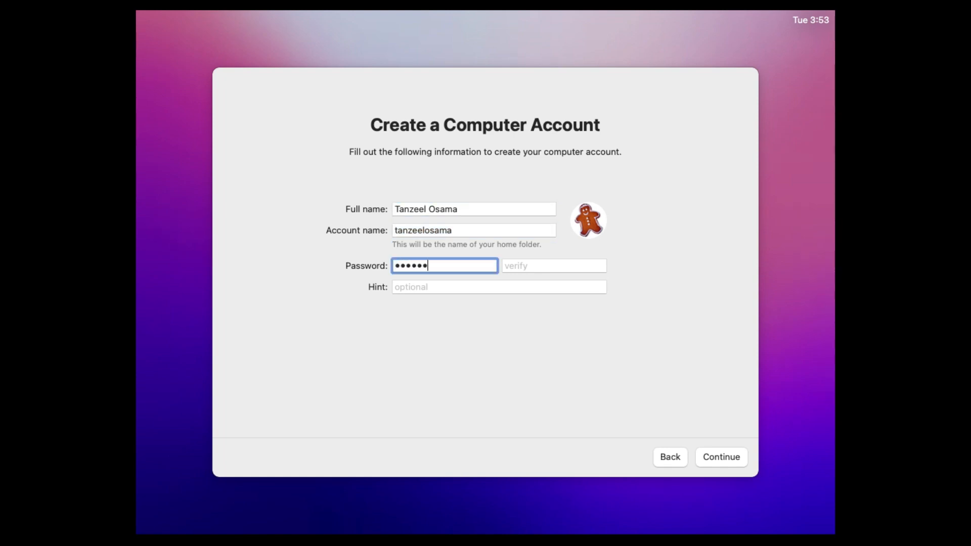
key("Tab")
type("••••••")
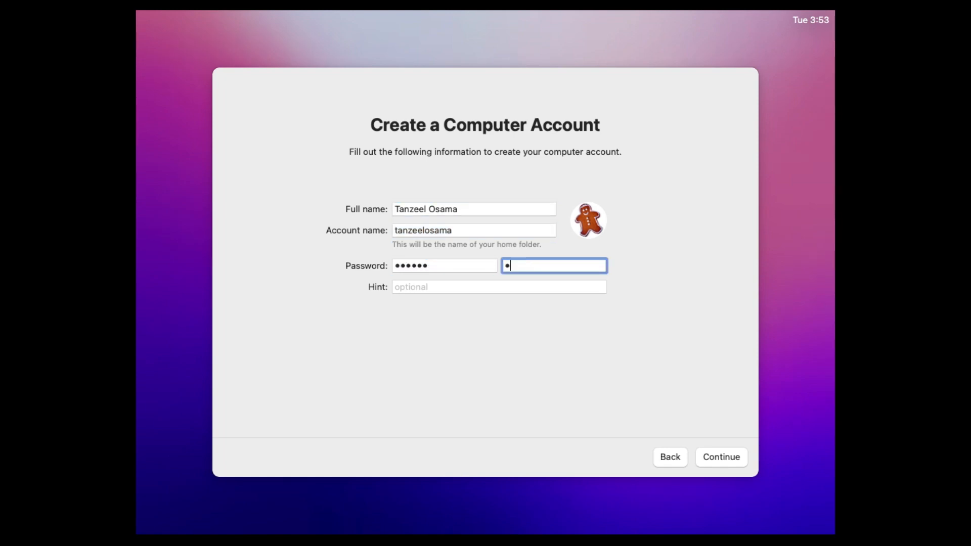
key("Tab")
type("16")
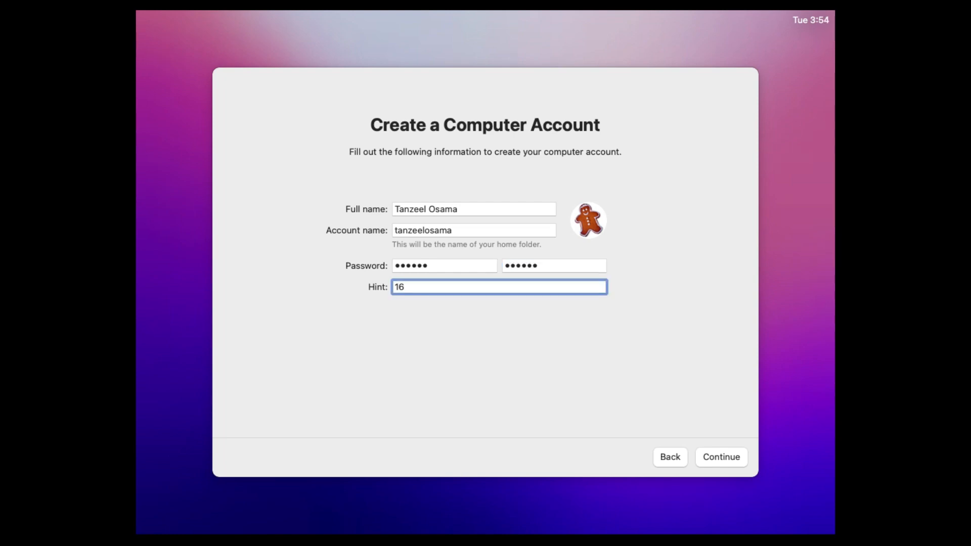
left_click(718, 456)
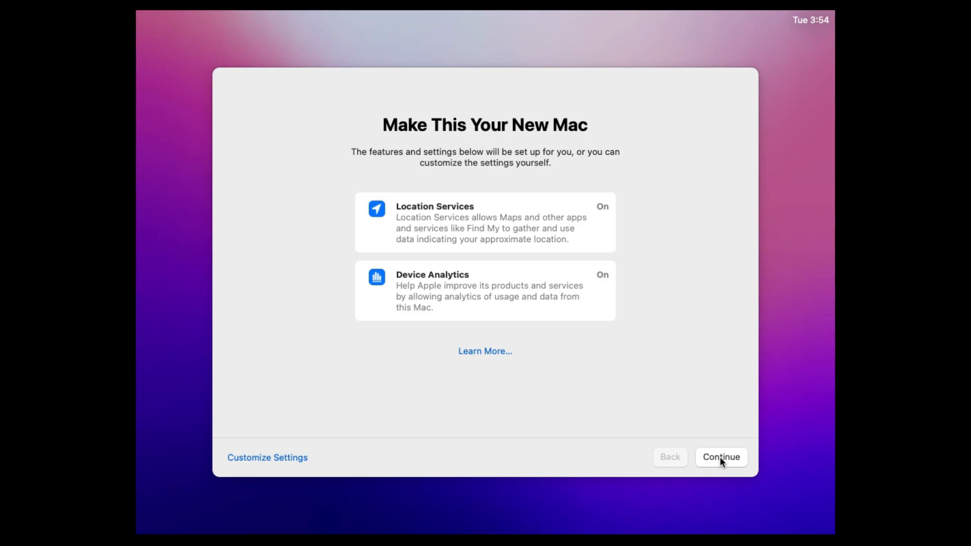
Step: Finish setup with Siri and Light appearance, skip Screen Time, dismiss Feedback Assistant, open the Apple menu
left_click(721, 456)
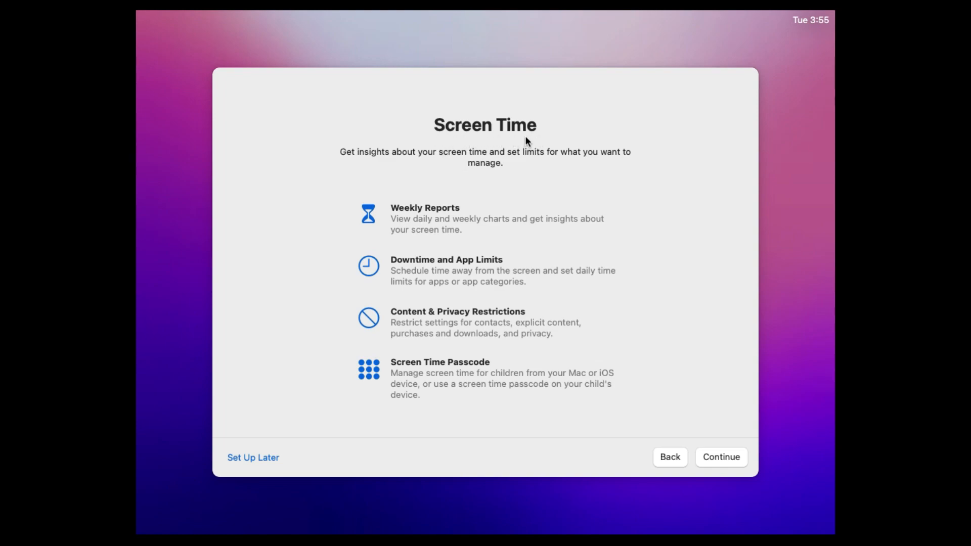
left_click(264, 458)
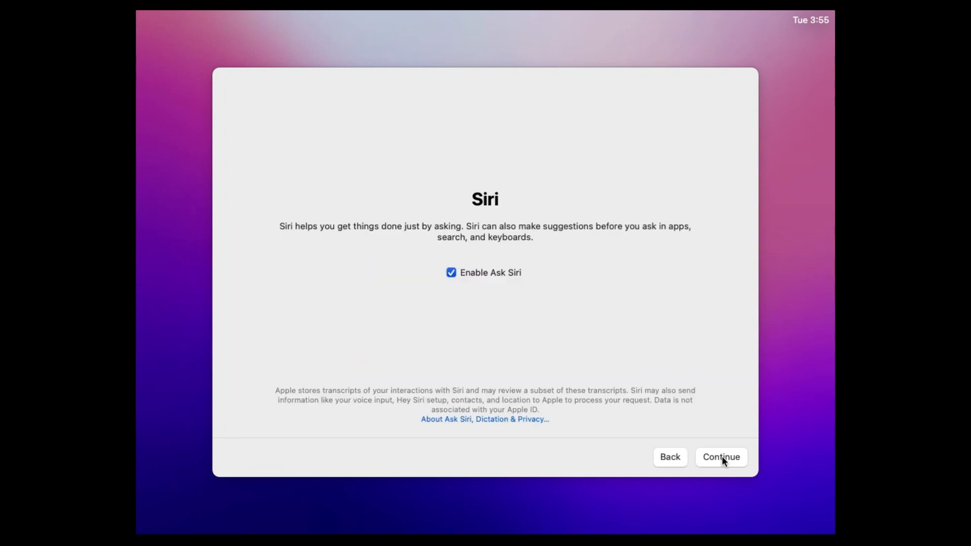
left_click(722, 457)
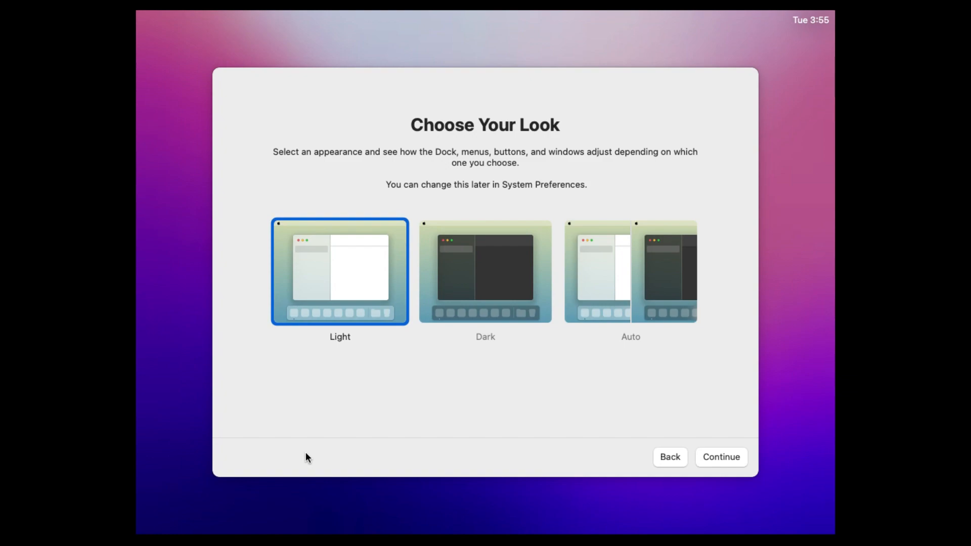
left_click(742, 456)
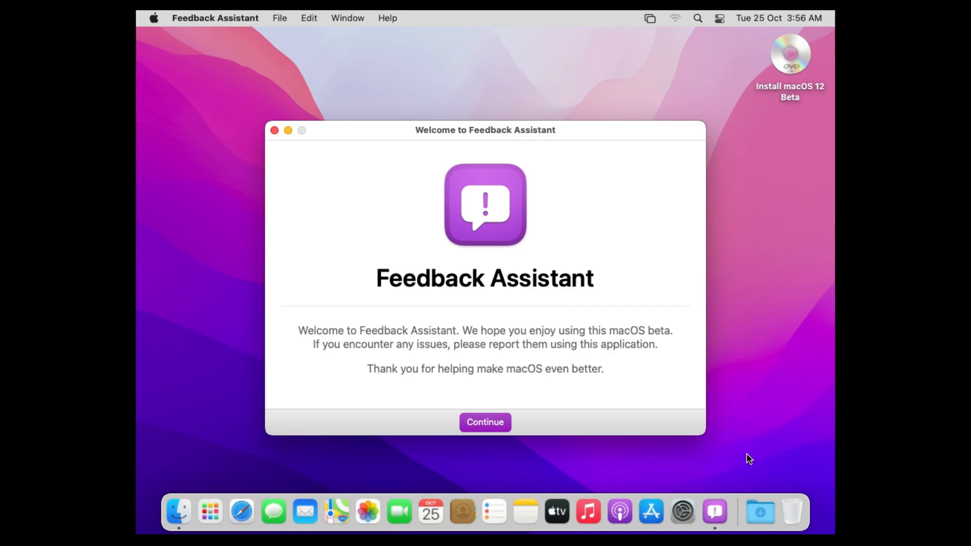
left_click(274, 131)
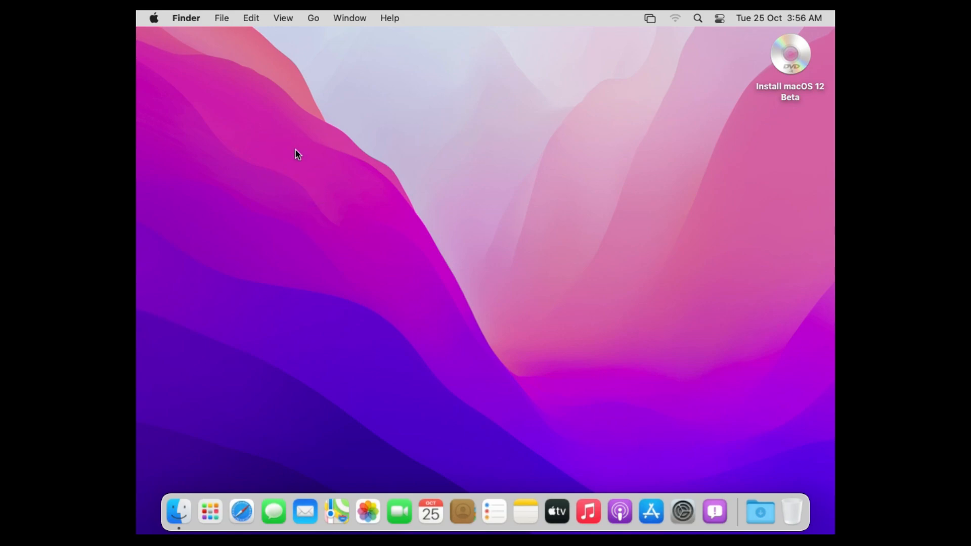
left_click(154, 19)
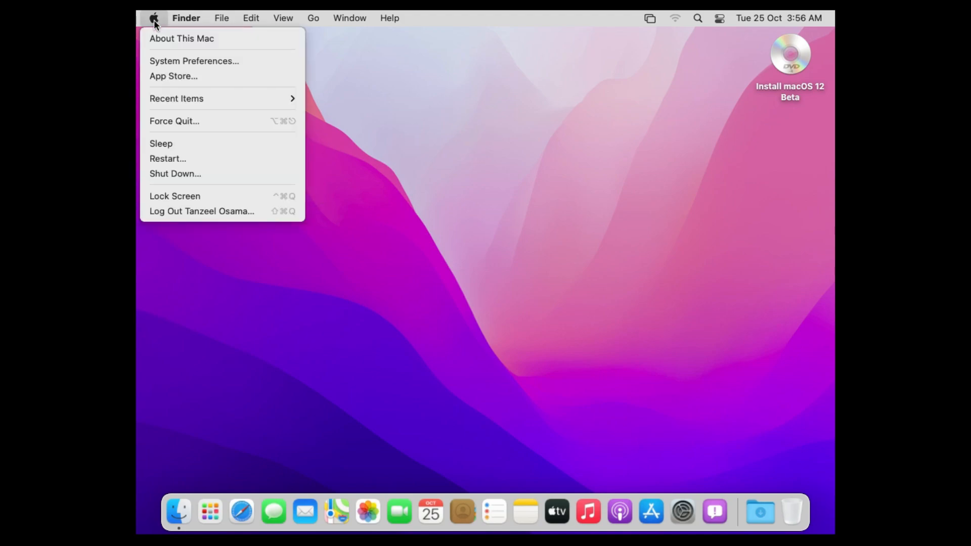
Step: Review About This Mac (Monterey 12.0 Beta, 4.93 GB memory) across Displays, Storage, Memory, Support, Resources, then close it
left_click(151, 38)
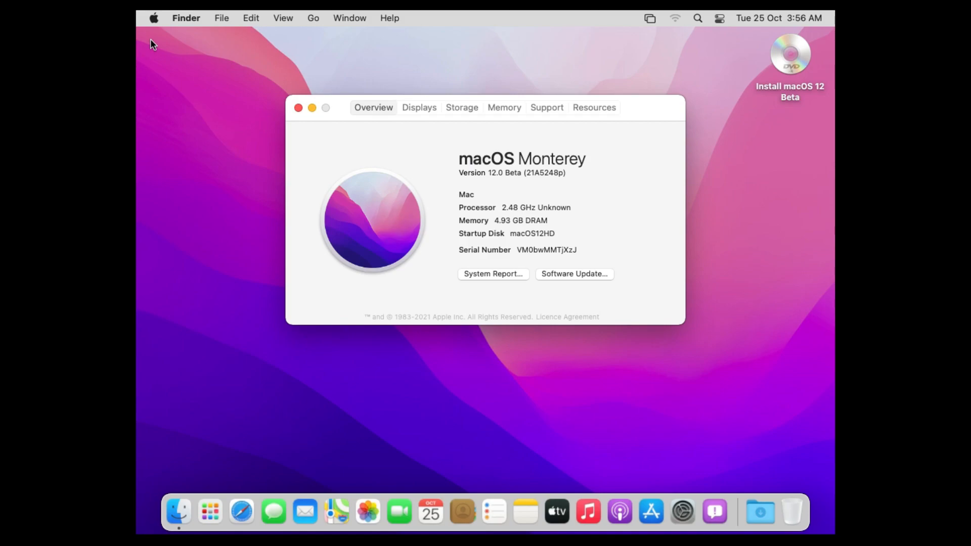
left_click(419, 108)
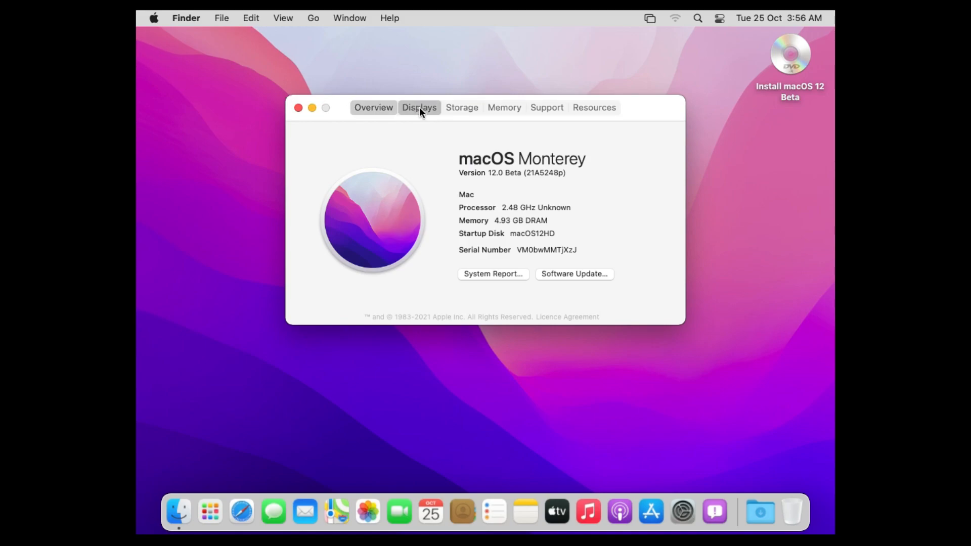
left_click(474, 108)
left_click(497, 108)
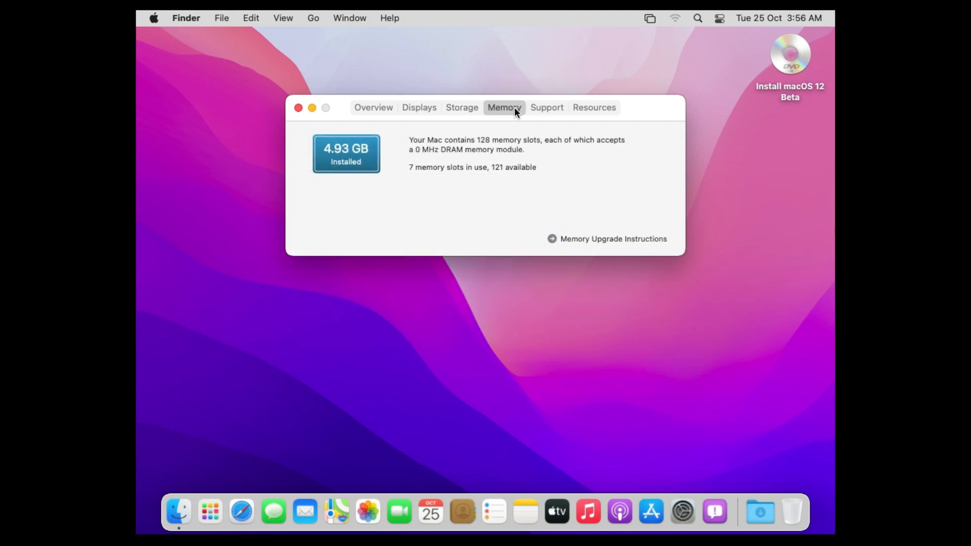
left_click(555, 107)
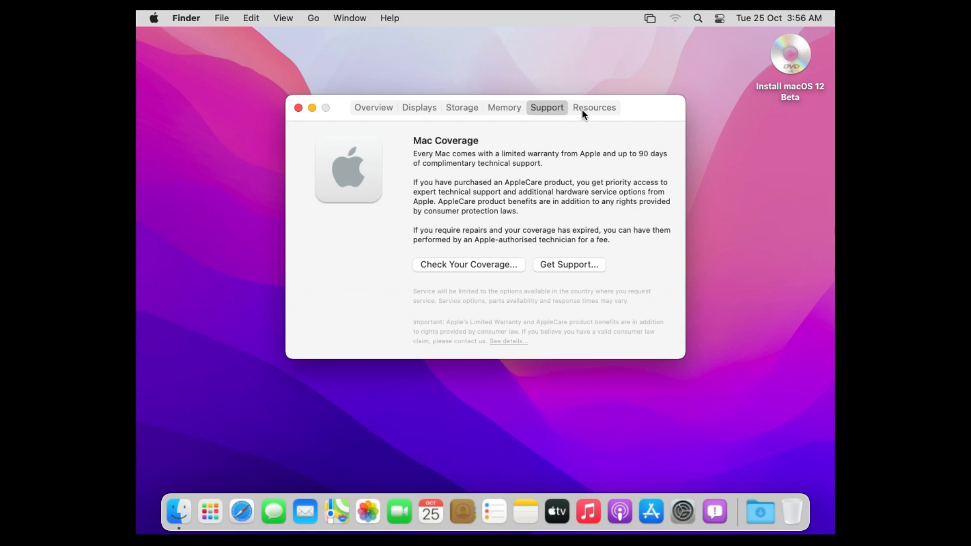
left_click(583, 109)
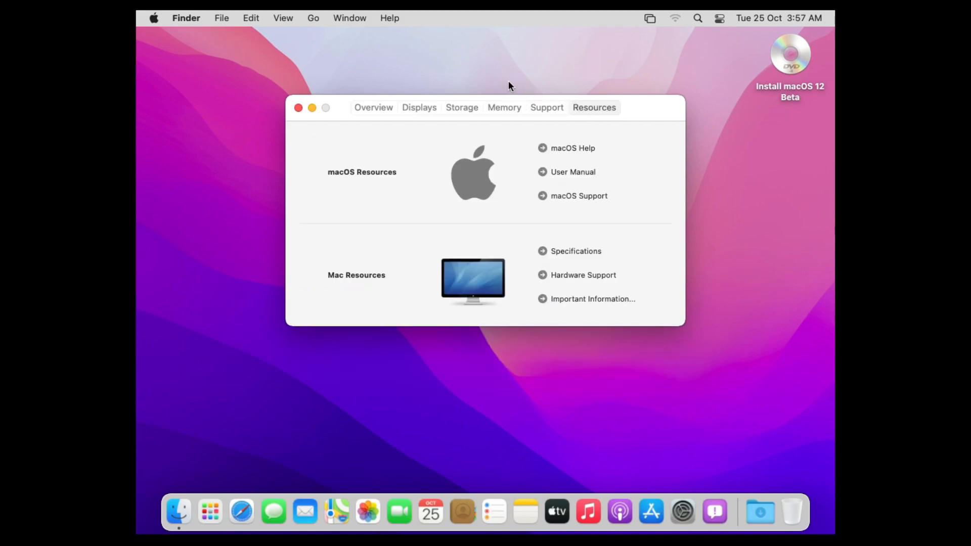
left_click(298, 107)
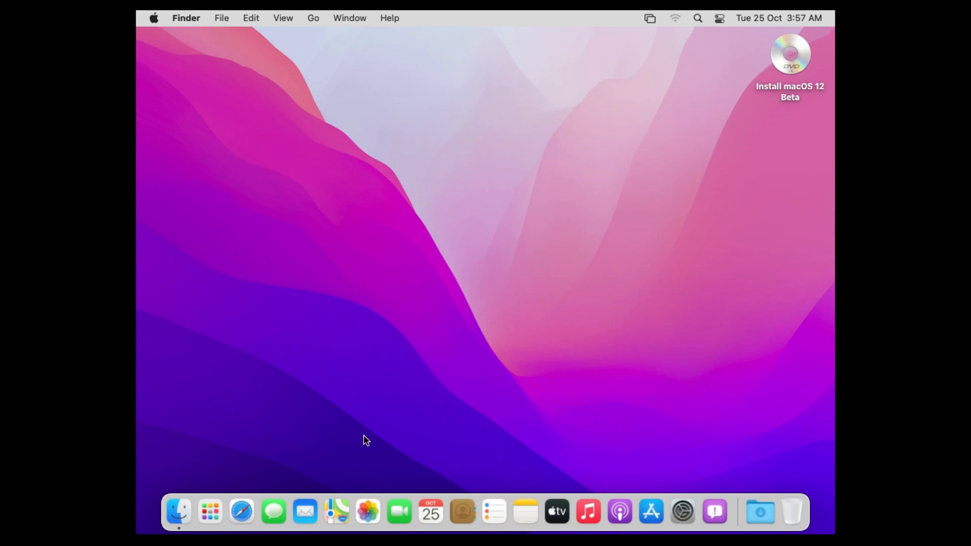
left_click(217, 523)
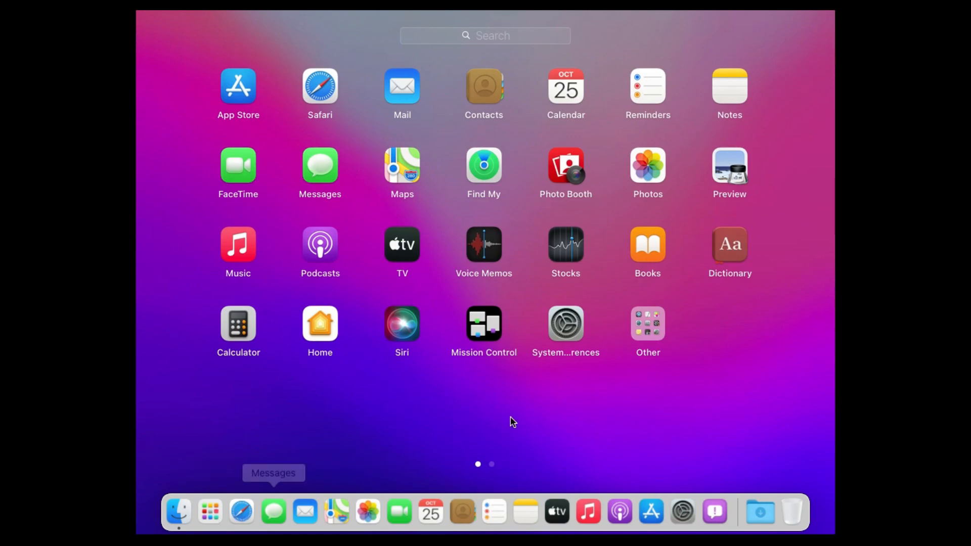
left_click_drag(566, 323, 597, 336)
scroll(584, 411, "right", 3)
scroll(584, 414, "left", 3)
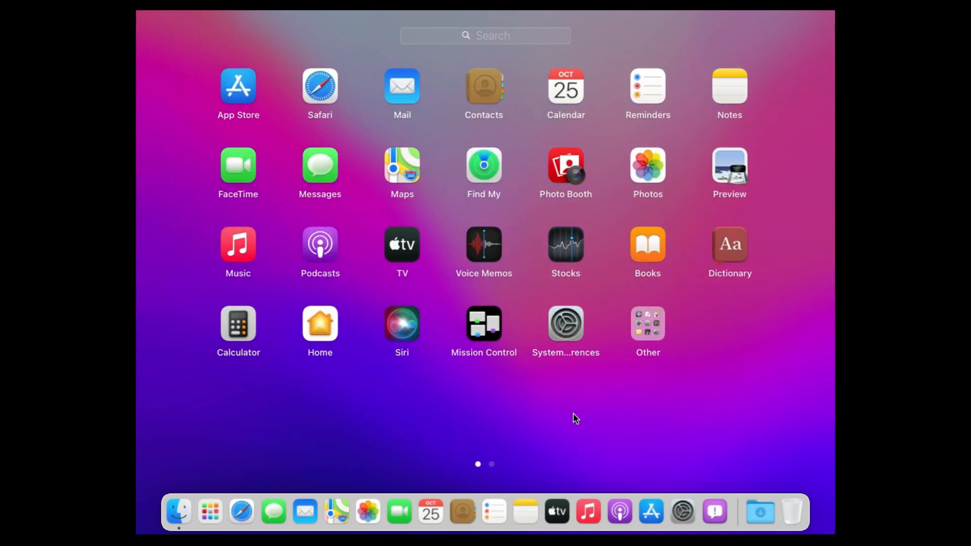
left_click(210, 514)
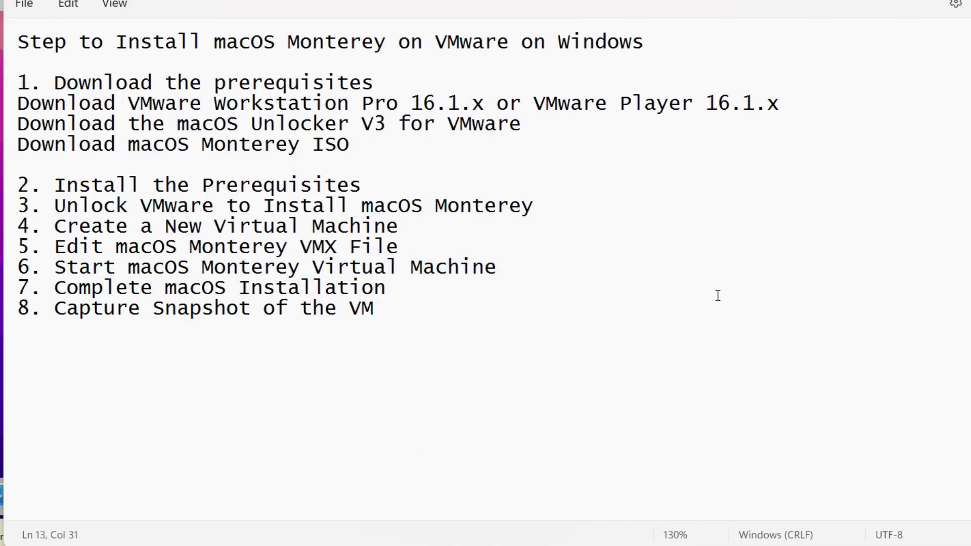
left_click(716, 295)
left_click_drag(54, 287, 387, 289)
left_click(71, 346)
left_click(56, 308)
left_click_drag(226, 305, 382, 310)
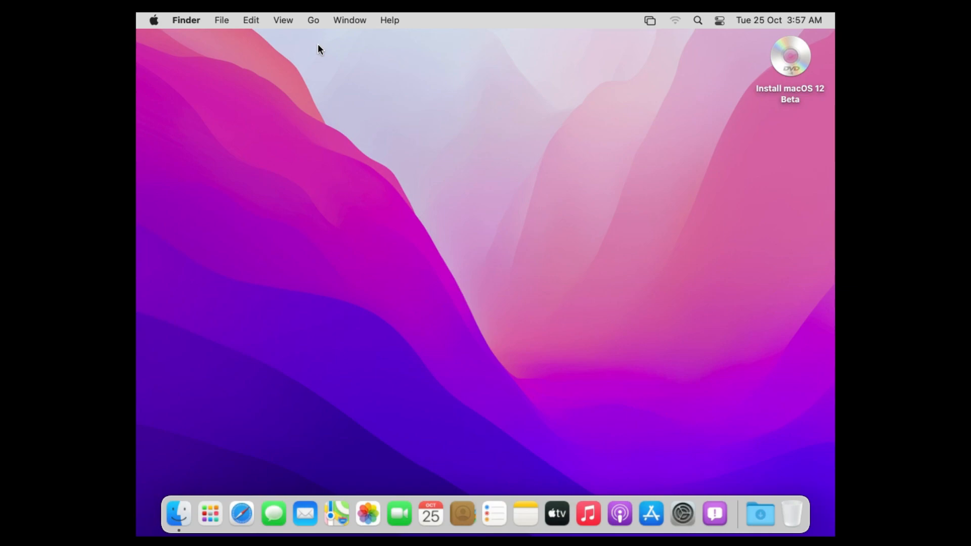
Step: Go through the Apple menu to System Preferences > Users & Groups and show Login Options, with automatic login Off
left_click(343, 21)
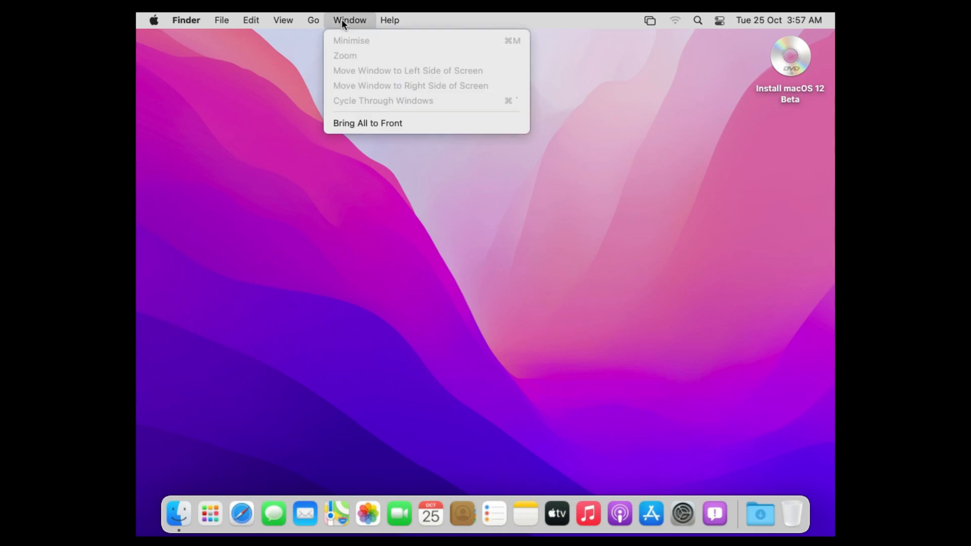
left_click(154, 20)
left_click(155, 20)
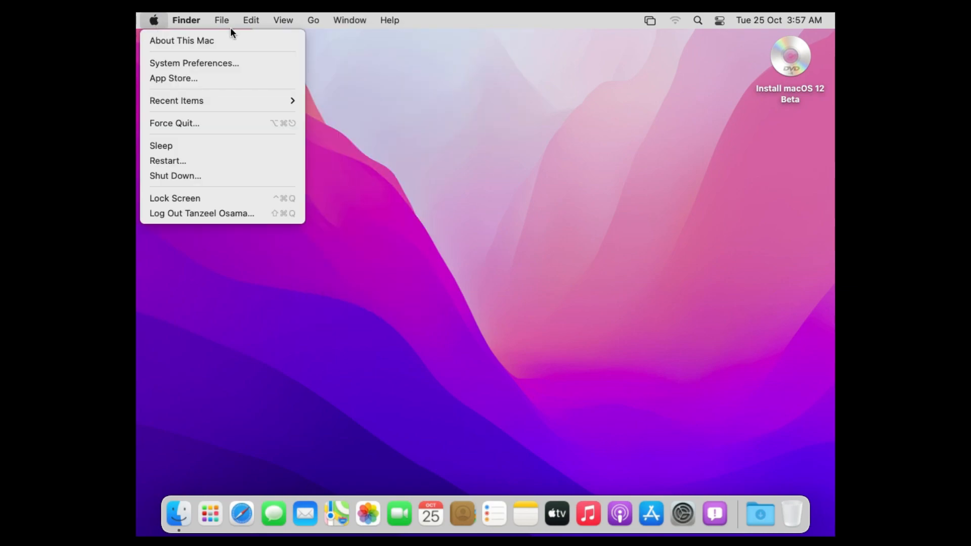
left_click(382, 189)
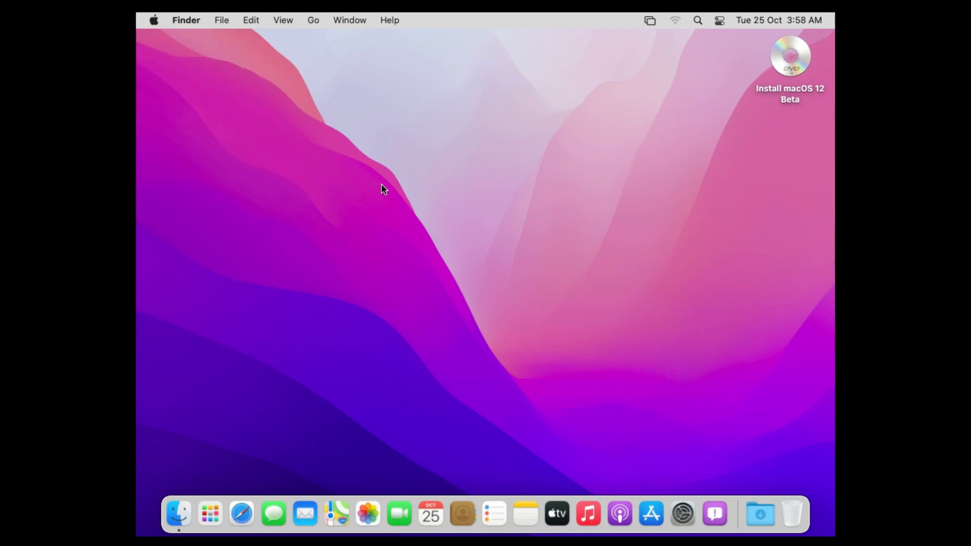
left_click(152, 21)
left_click(158, 70)
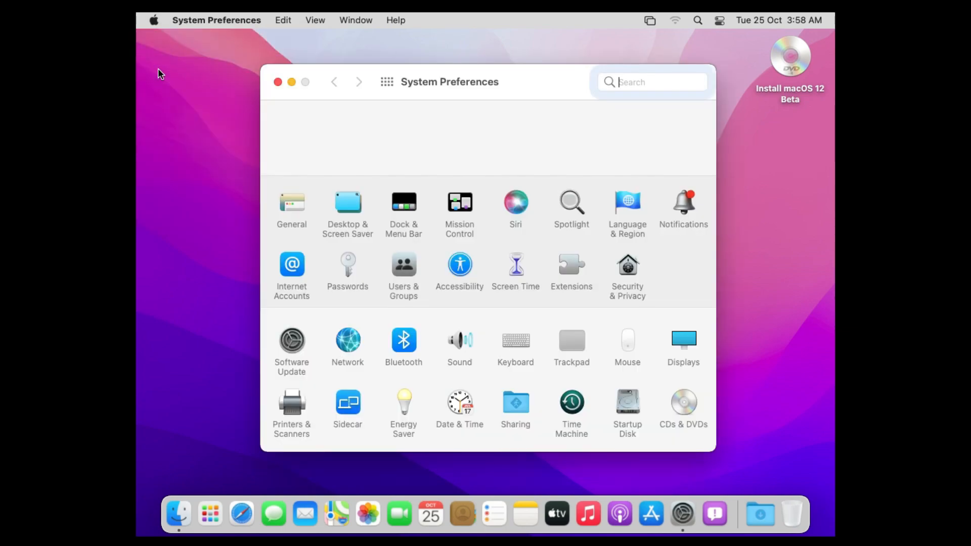
left_click(405, 268)
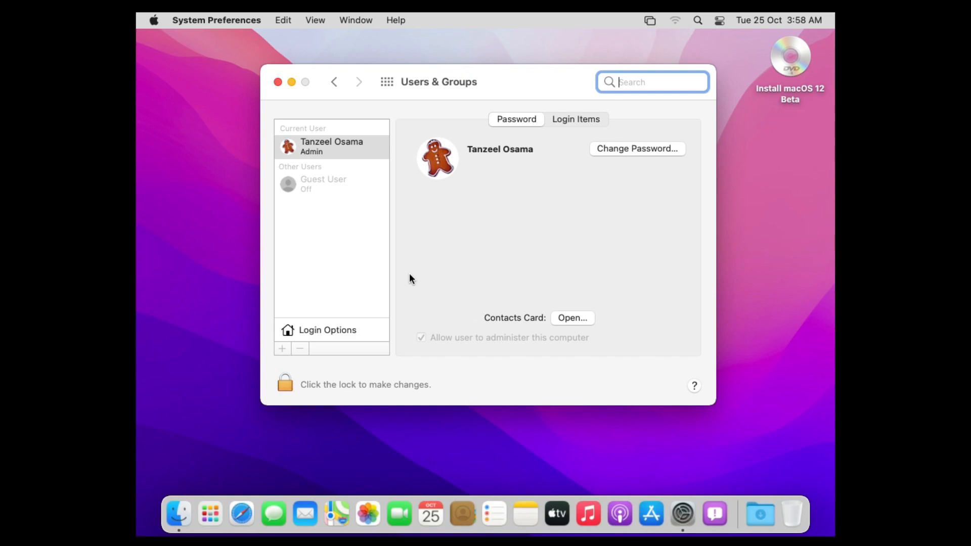
left_click(355, 331)
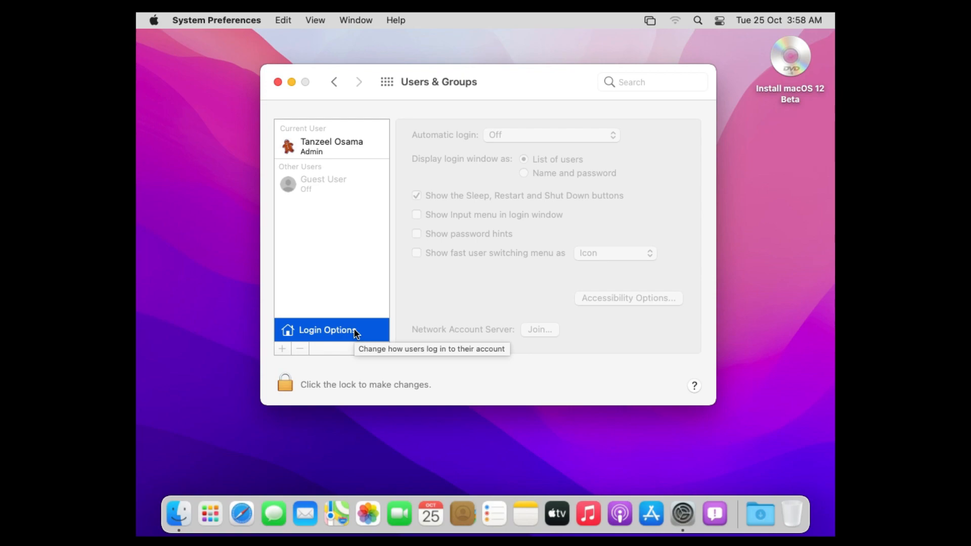
Step: Unlock the Users & Groups settings with the admin password
left_click(285, 384)
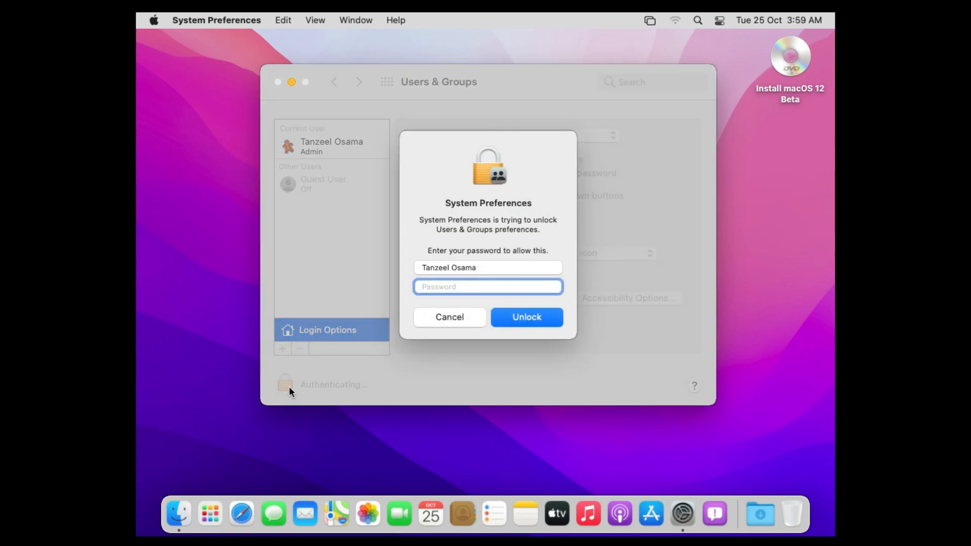
type("••••••")
left_click(536, 320)
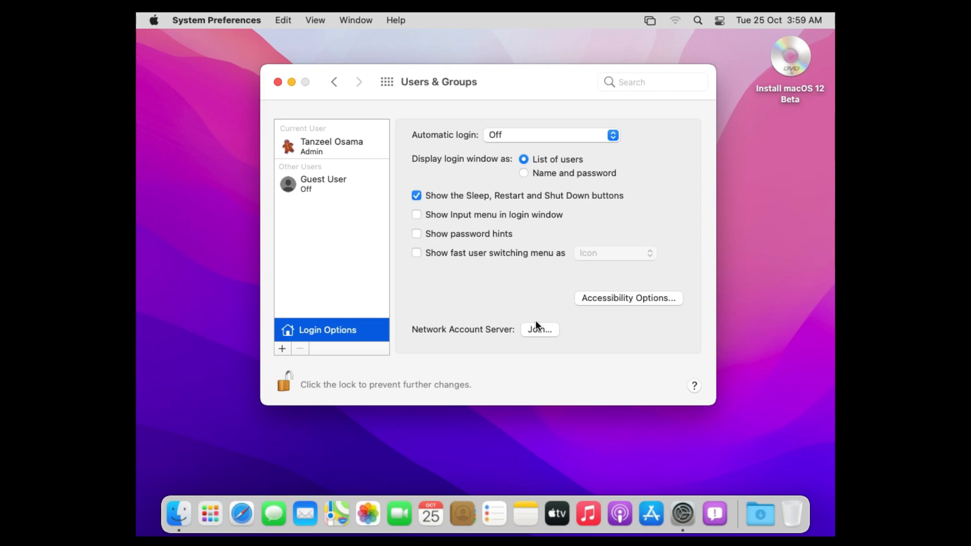
Step: Set automatic login to the admin account, confirm its password, and lock the settings again
left_click(613, 135)
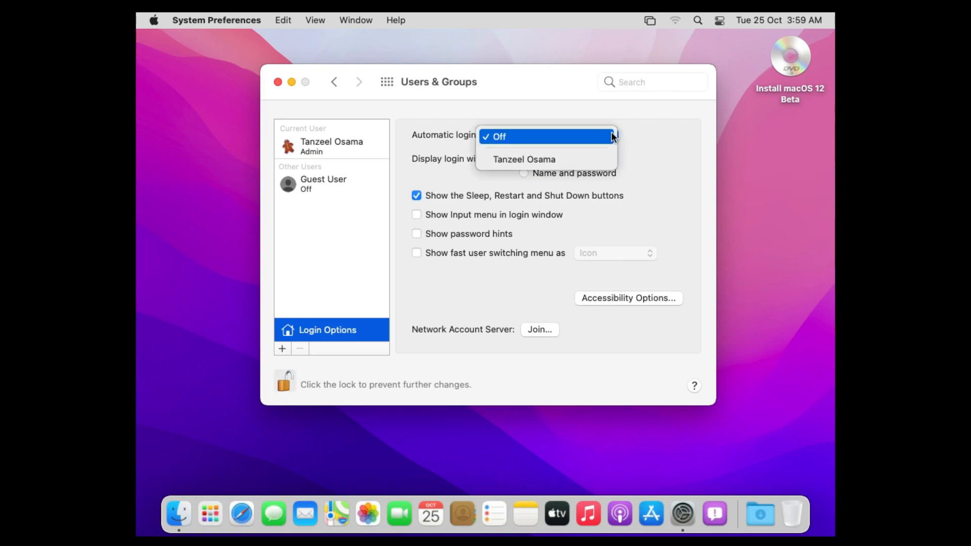
left_click(606, 160)
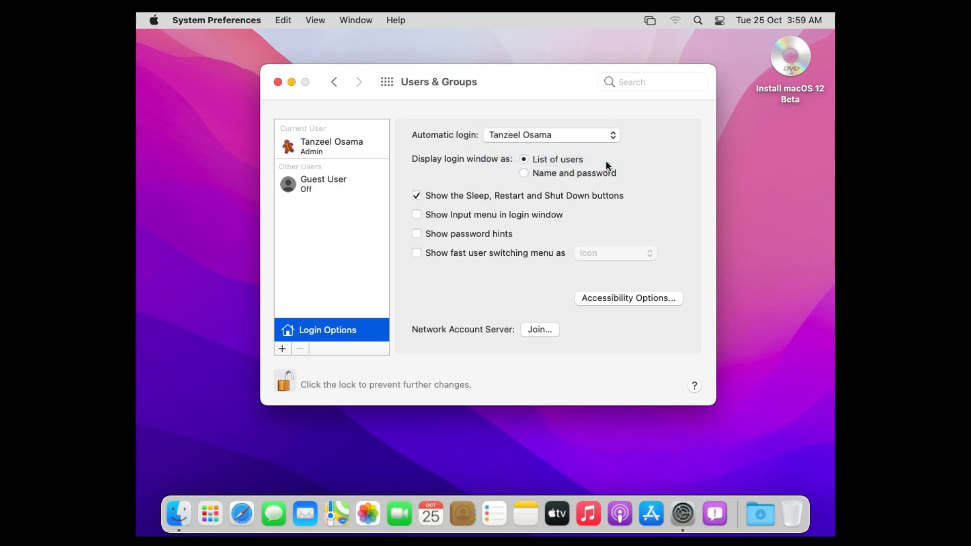
type("••••••")
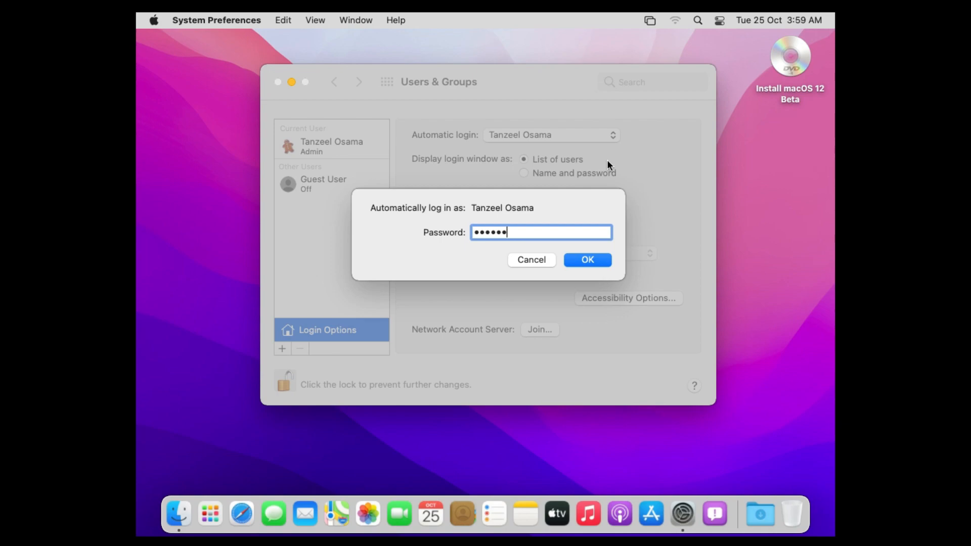
left_click(592, 259)
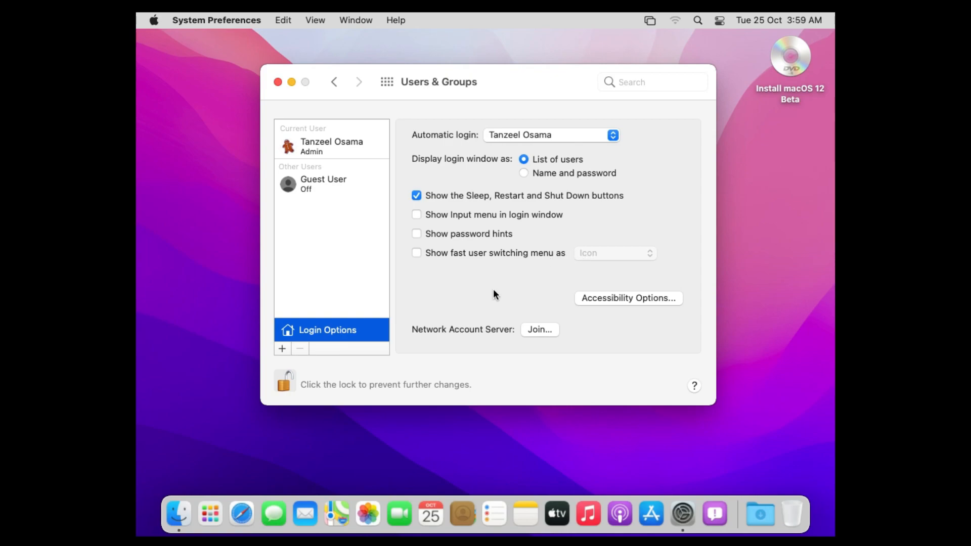
left_click(282, 389)
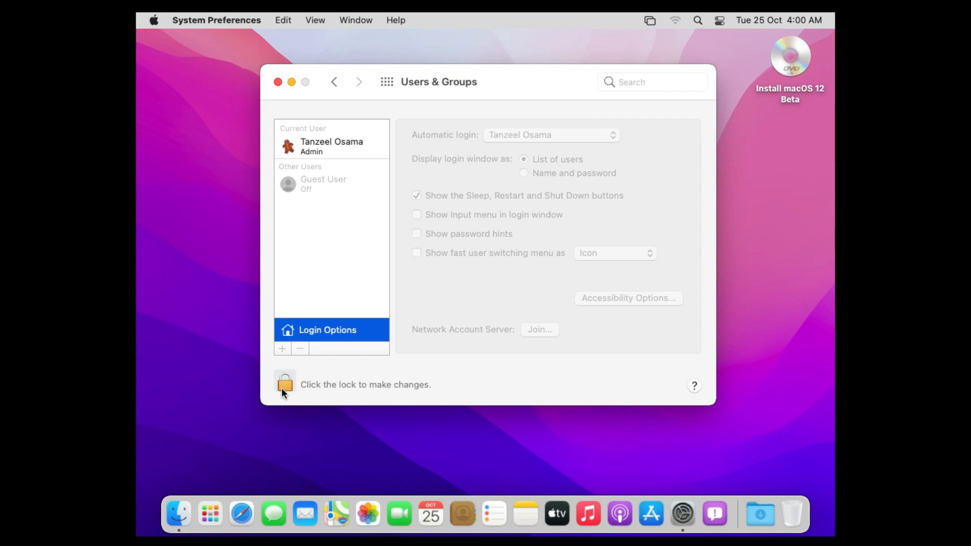
Step: Close the System Preferences window, leaving the macOS Monterey desktop visible
left_click(278, 82)
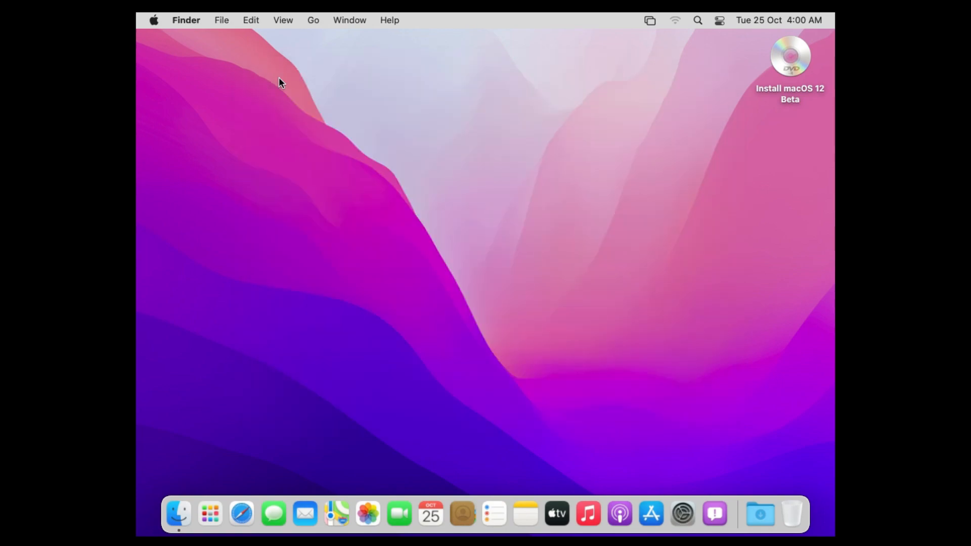